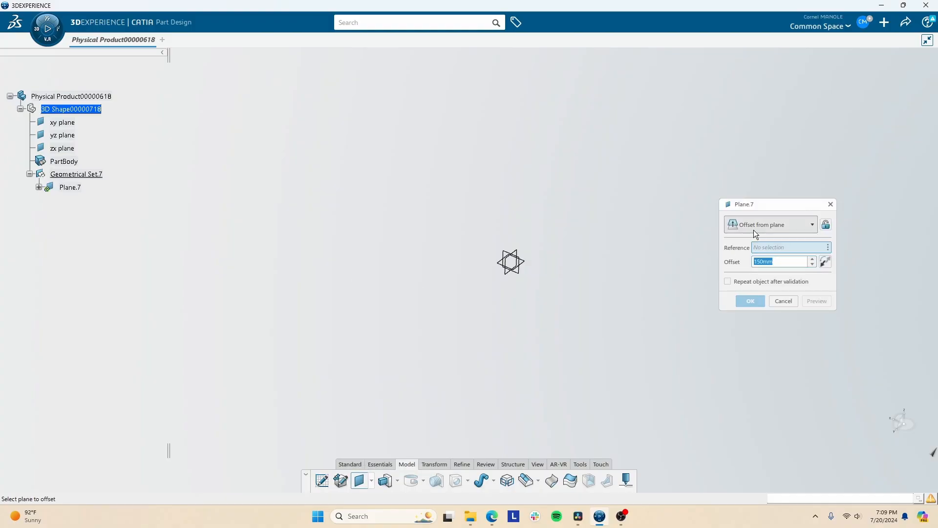
# - Create a plane offset 200 mm from the zx plane
pyautogui.click(496, 271)
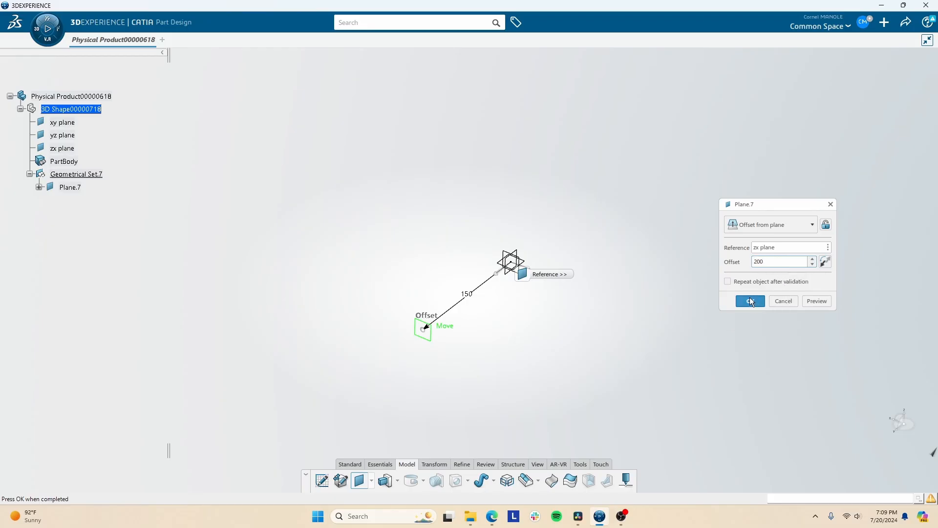
pyautogui.click(751, 301)
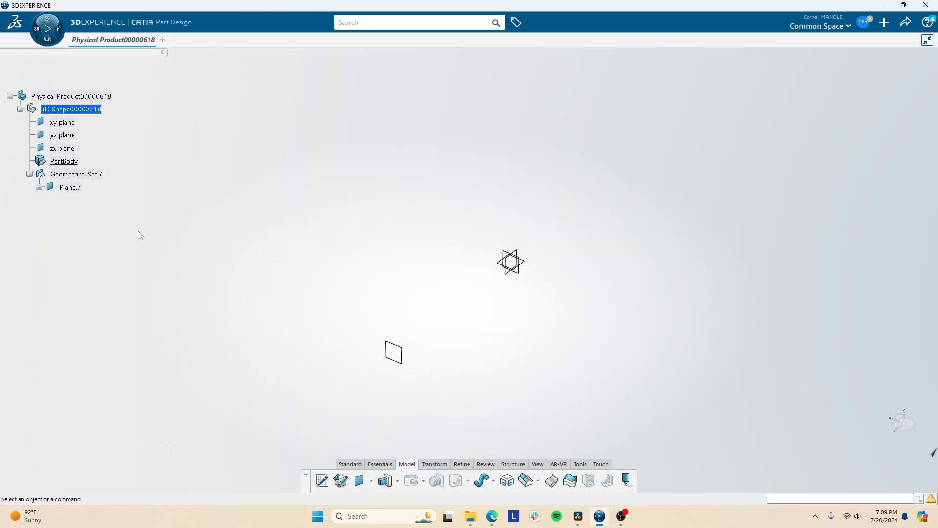
# - Copy Plane.7 and paste four duplicates of it into Geometrical Set.7
pyautogui.click(78, 188)
pyautogui.hotkey('ctrl', 'c')
pyautogui.hotkey('ctrl', 'v')
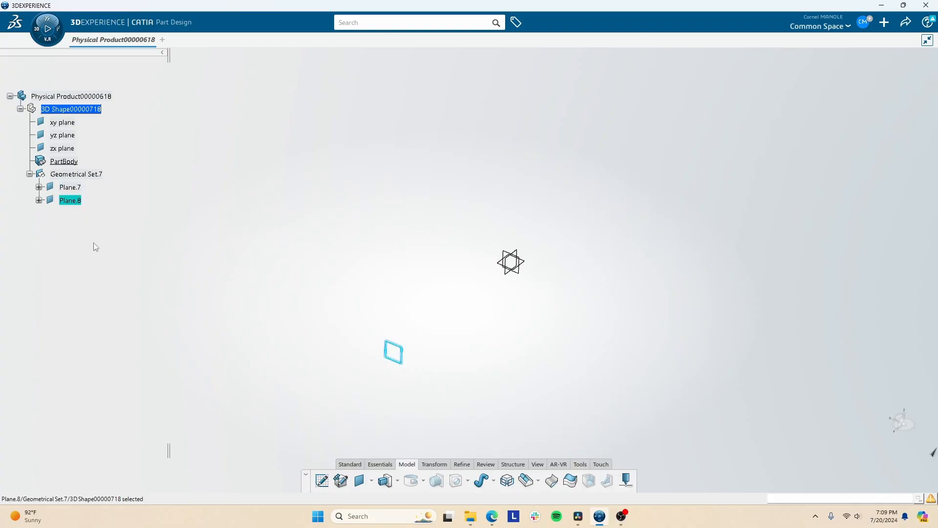
pyautogui.hotkey('ctrl', 'v')
pyautogui.hotkey('ctrl', 'v')
pyautogui.hotkey('ctrl', 'v')
pyautogui.click(78, 258)
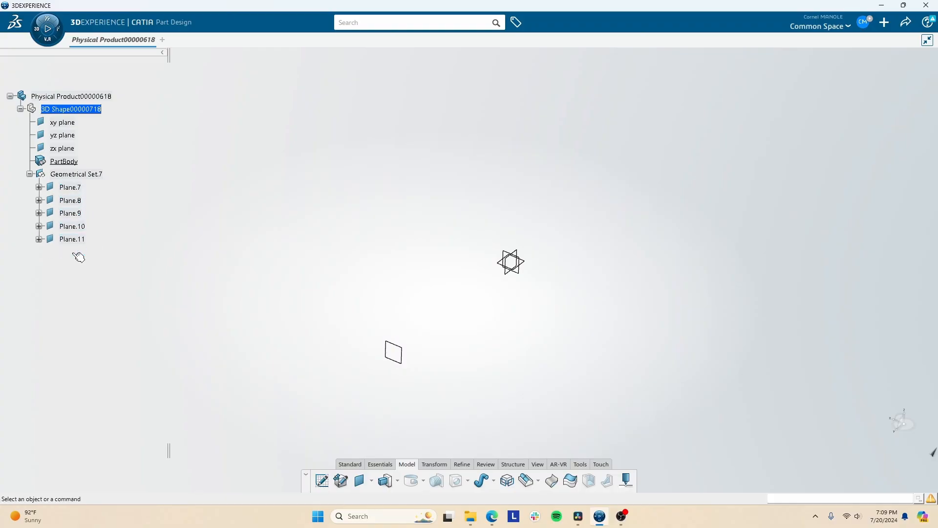
# - Delete the duplicated planes Plane.11 and Plane.10
pyautogui.click(72, 239)
pyautogui.press('Delete')
pyautogui.click(74, 226)
pyautogui.press('Delete')
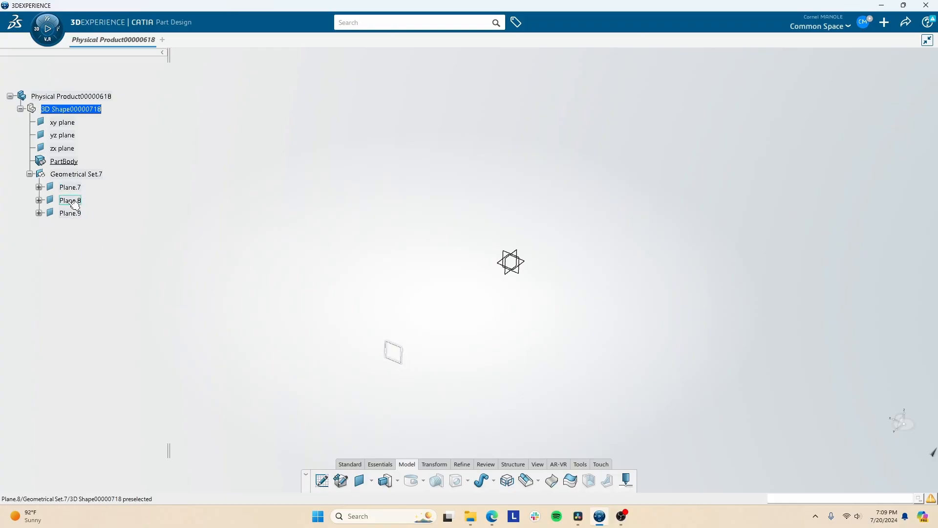
# - Reduce the offset of Plane.8 so that it lies just in front of the zx plane
pyautogui.click(74, 204)
pyautogui.doubleClick(74, 204)
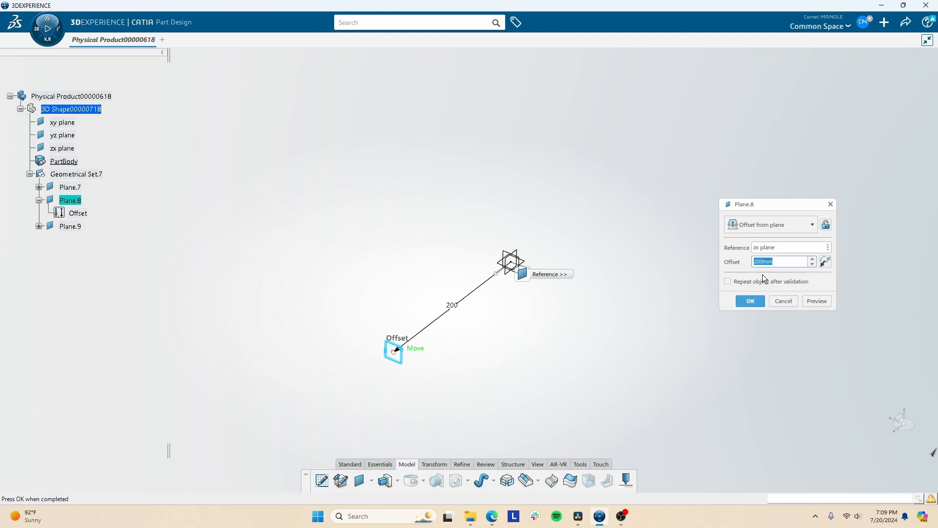
pyautogui.click(749, 299)
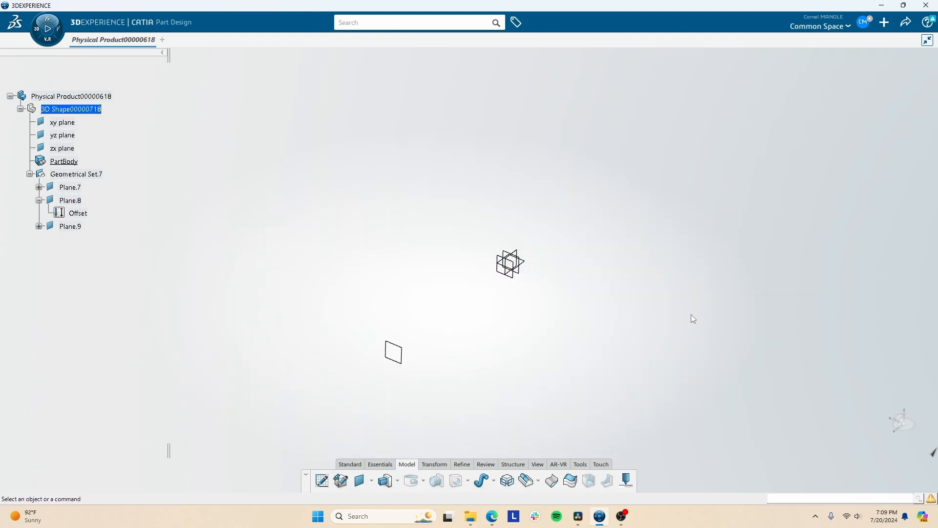
# - Reverse the offset direction of Plane.9 so it lies on the opposite side of the zx plane
pyautogui.doubleClick(70, 226)
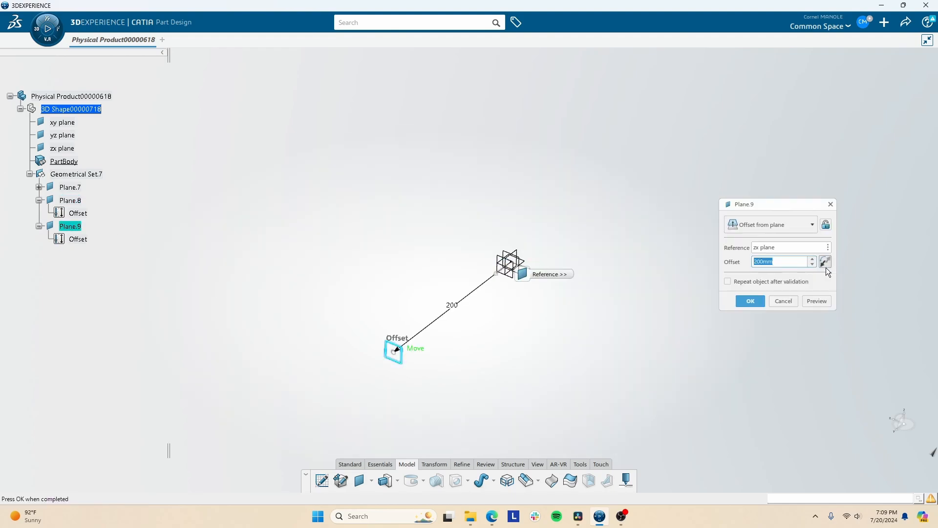
pyautogui.click(826, 264)
pyautogui.click(750, 299)
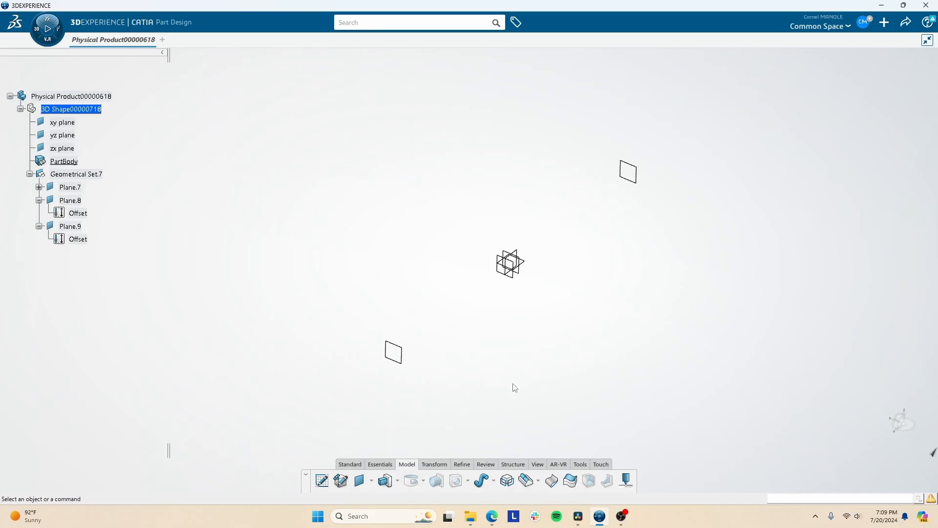
# - Delete Plane.8 from Geometrical Set.7
pyautogui.moveTo(486, 294); pyautogui.dragTo(469, 272, button='middle')
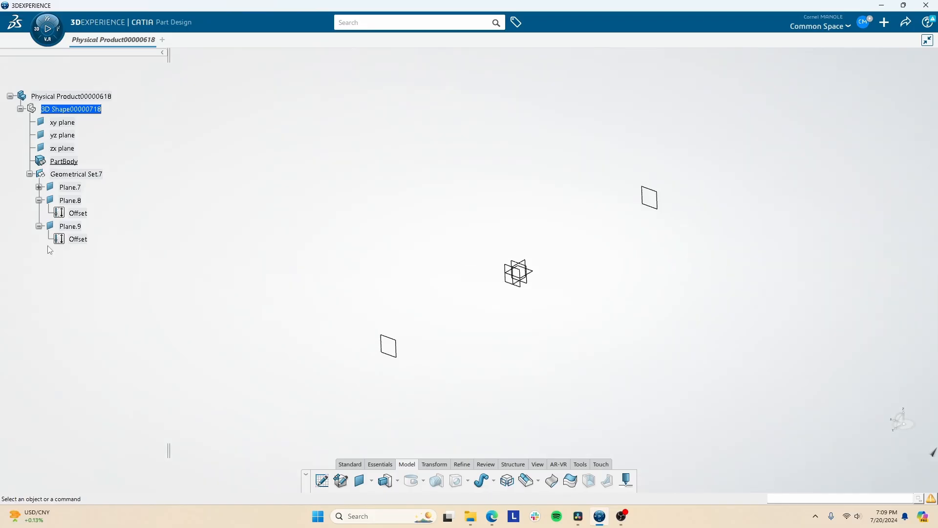
pyautogui.click(81, 204)
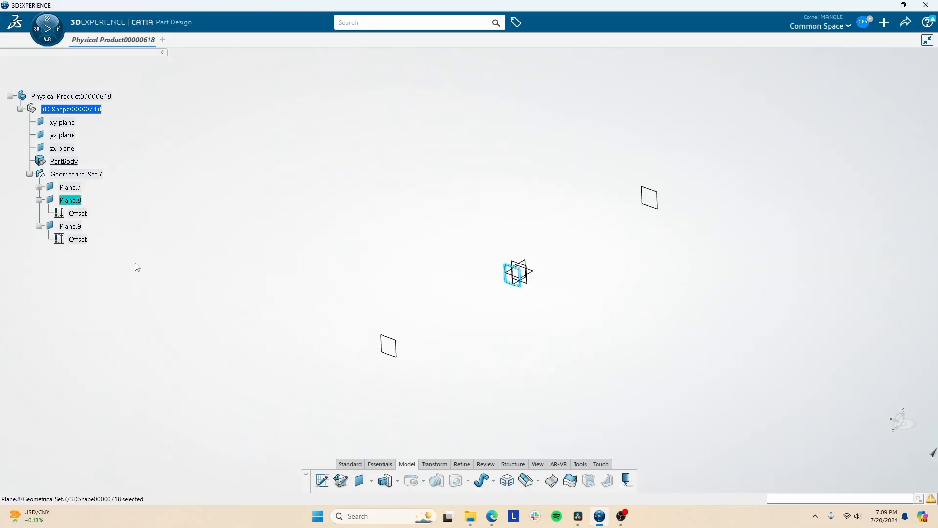
pyautogui.press('Delete')
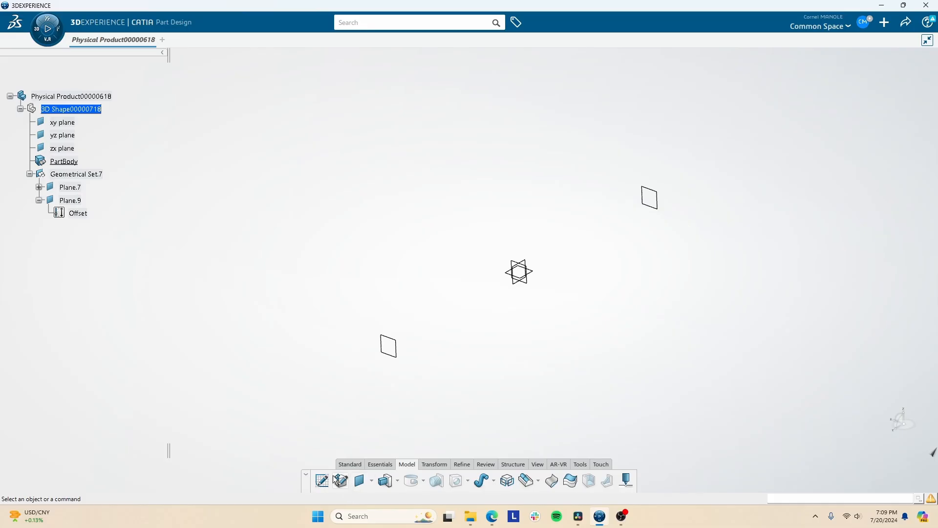
# - Sketch a small upright rectangle centred on the origin on Plane.7 and exit the sketch
pyautogui.click(387, 346)
pyautogui.click(328, 481)
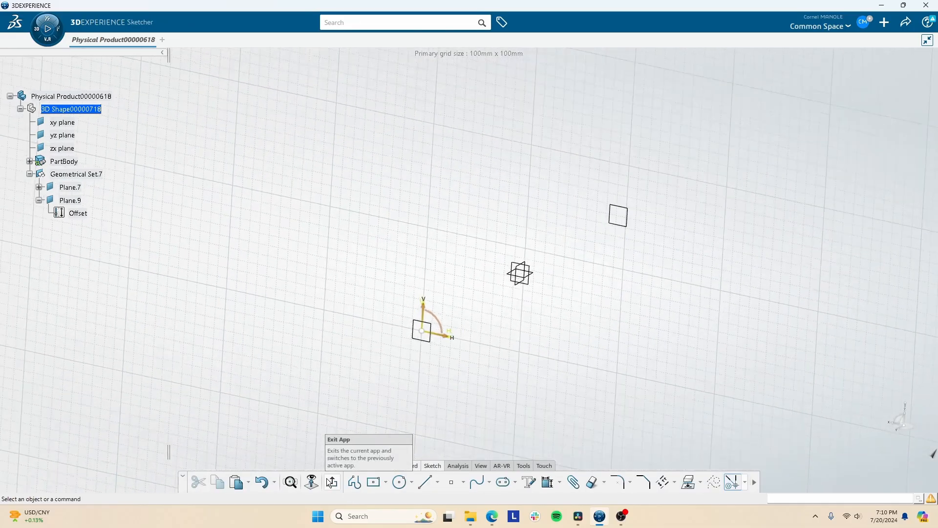
pyautogui.click(400, 482)
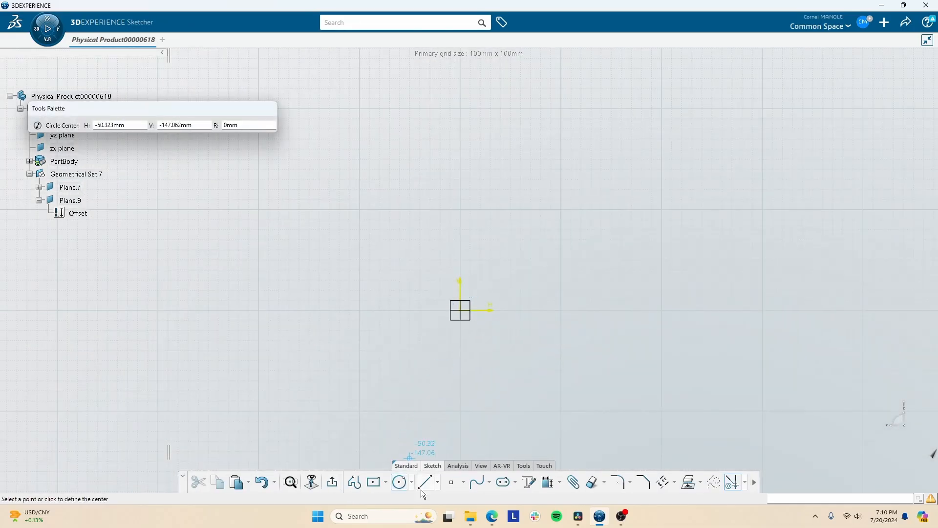
pyautogui.click(385, 483)
pyautogui.click(460, 310)
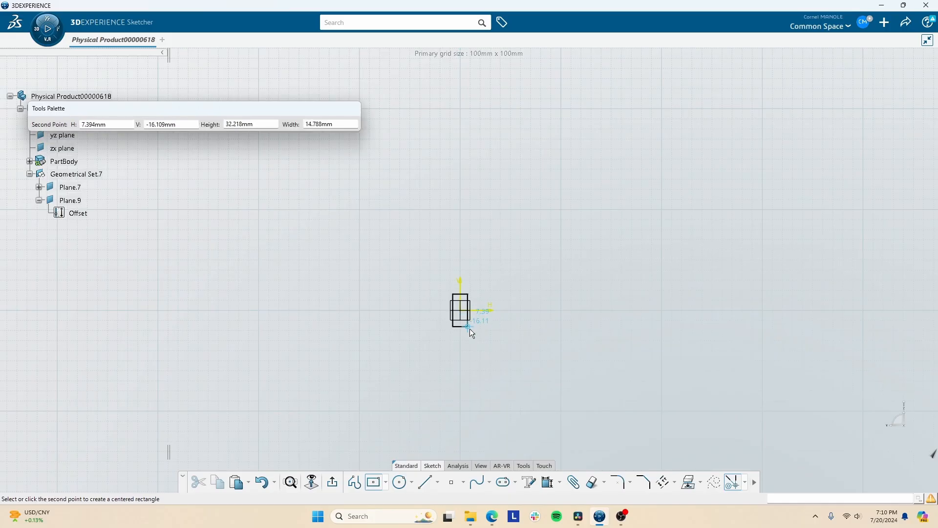
pyautogui.click(481, 335)
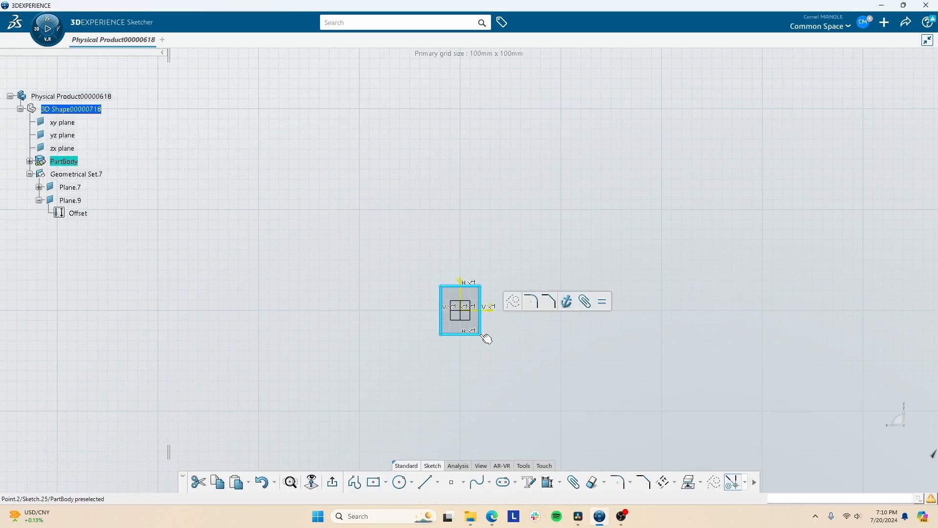
pyautogui.click(332, 482)
# - Sketch a circle centred on the origin on the zx plane, enclosing the small rectangle's outline, and exit the sketch
pyautogui.click(594, 228)
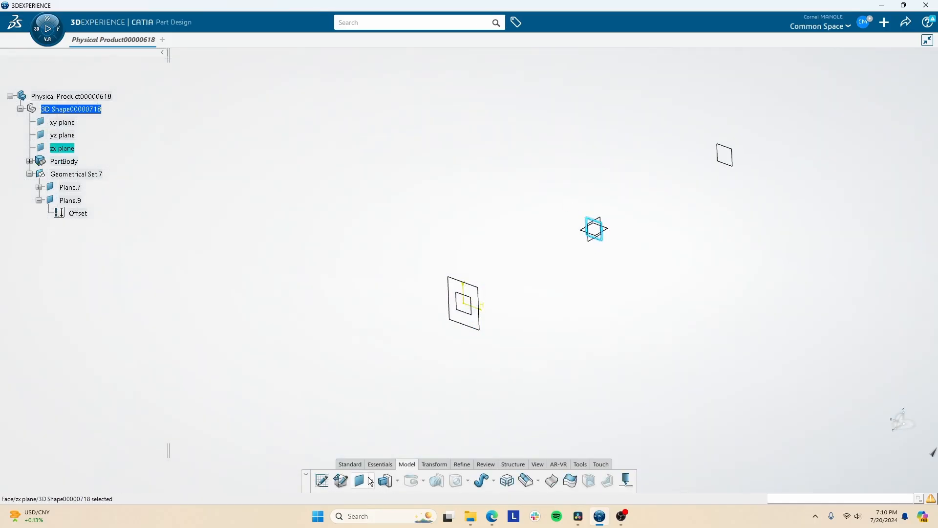
pyautogui.click(322, 480)
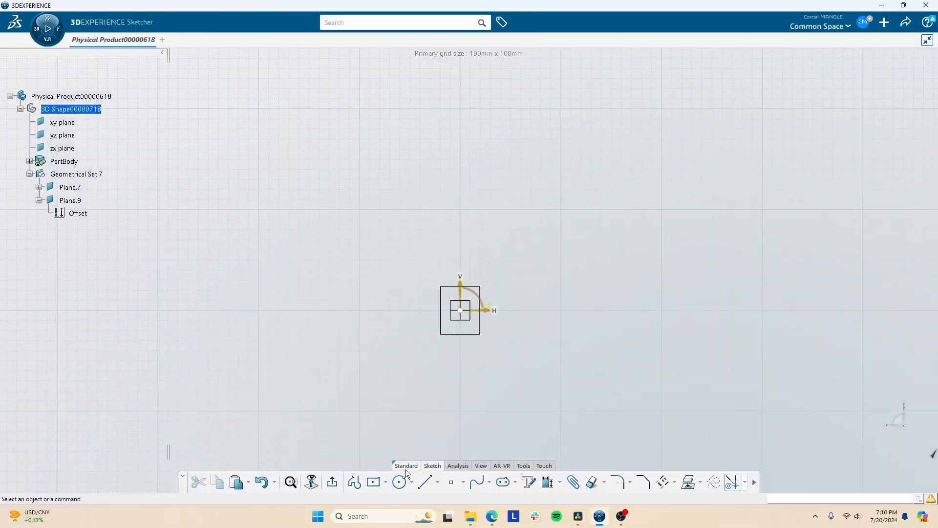
pyautogui.click(400, 482)
pyautogui.click(460, 310)
pyautogui.click(490, 345)
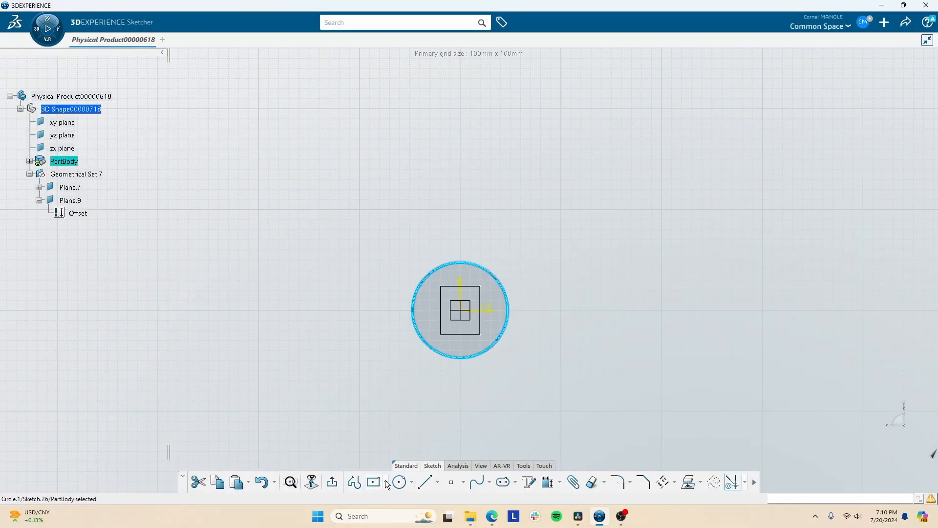
pyautogui.click(334, 482)
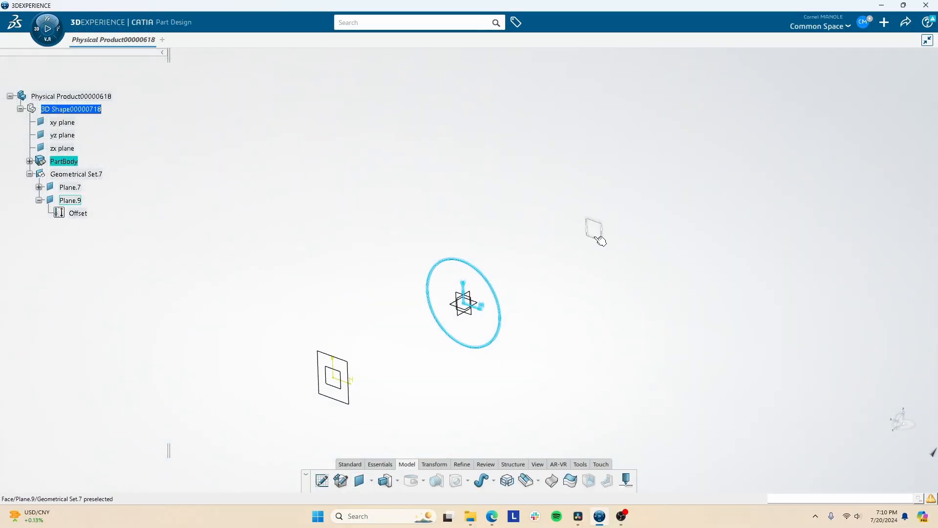
# - Sketch a rectangle centred on the origin on Plane.9, about as wide as the circle, and exit the sketch
pyautogui.click(321, 480)
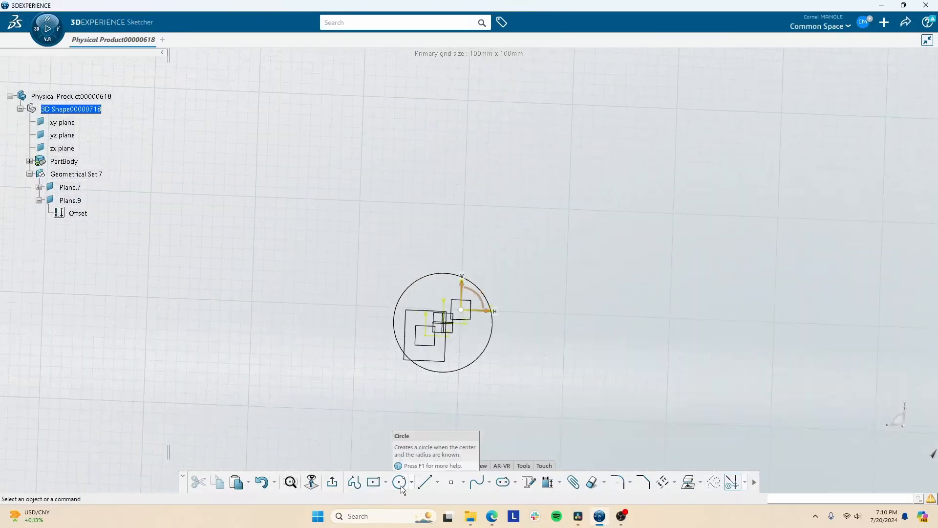
pyautogui.click(374, 482)
pyautogui.click(461, 310)
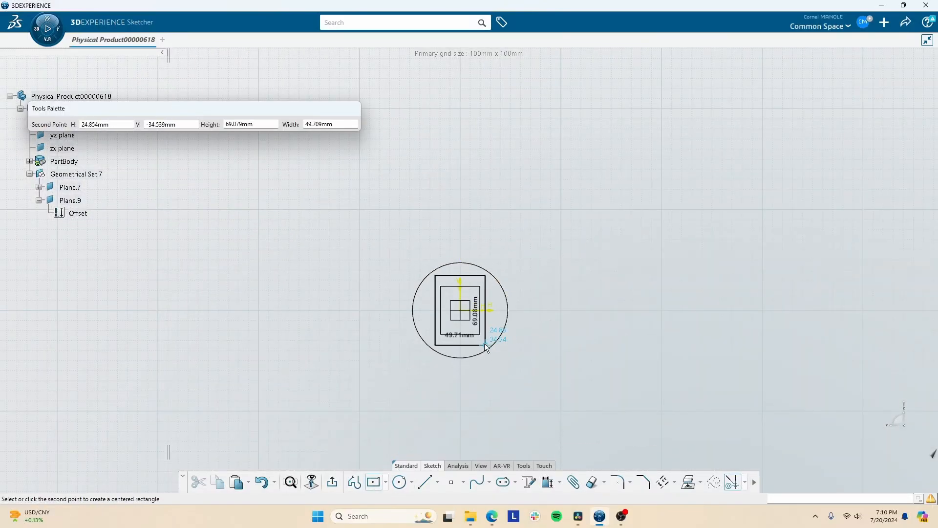
pyautogui.click(499, 350)
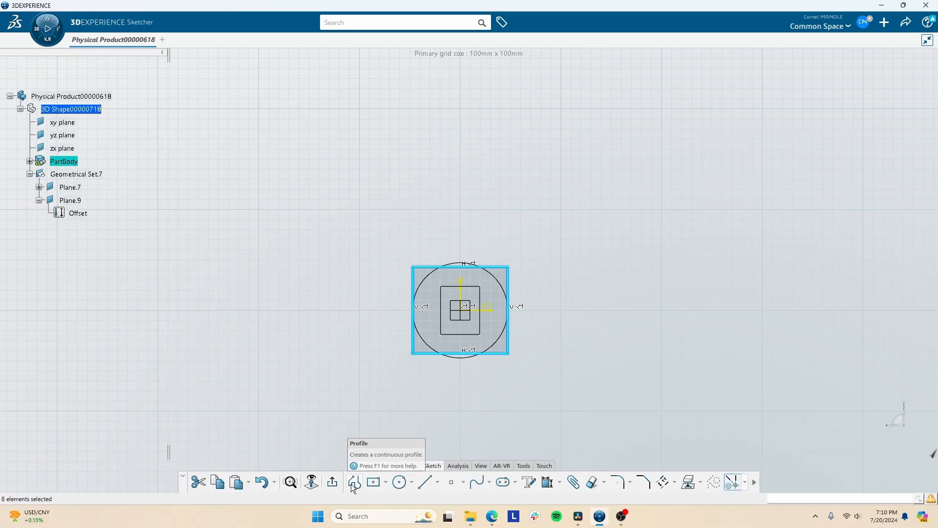
pyautogui.click(333, 482)
pyautogui.click(412, 435)
# - Set up a multi-sections solid with the small rectangle, the circle and the large rectangle as sections, and preview it
pyautogui.moveTo(378, 397); pyautogui.dragTo(467, 313, button='middle')
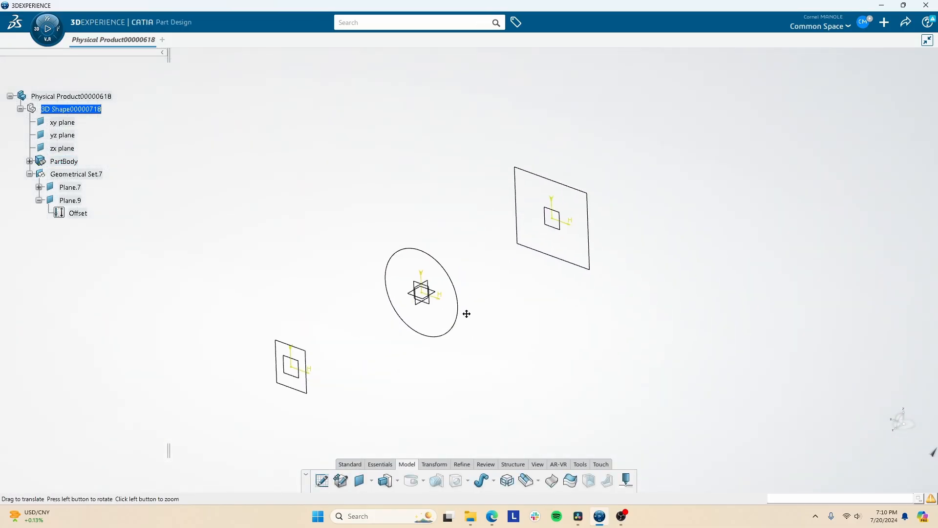
pyautogui.click(526, 480)
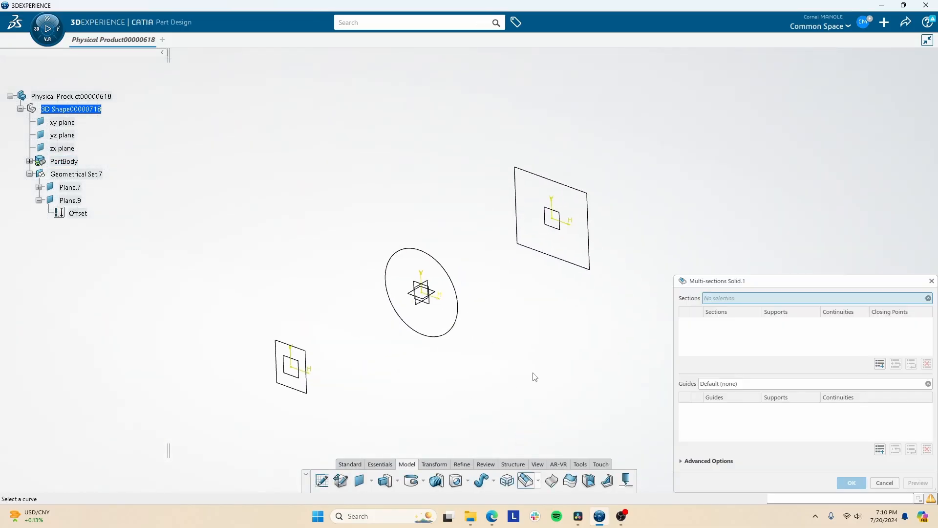
pyautogui.click(310, 382)
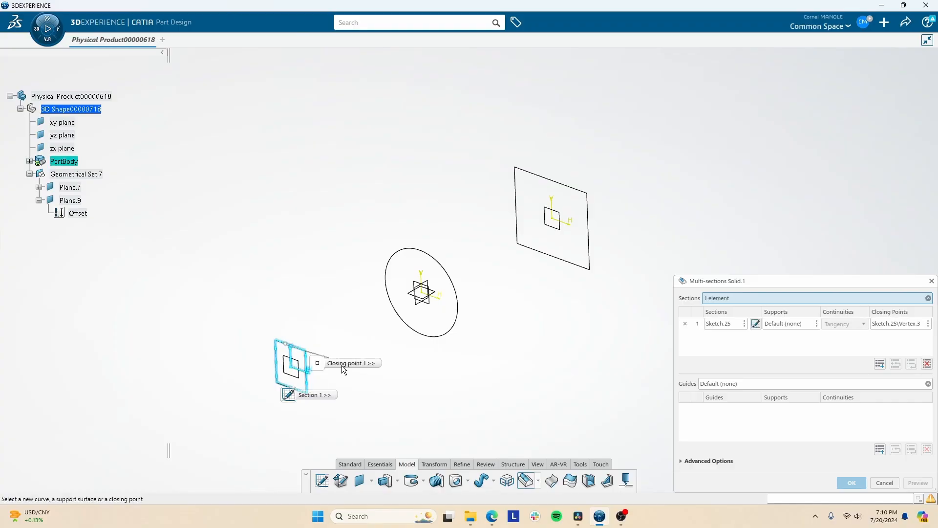
pyautogui.click(451, 329)
pyautogui.click(591, 267)
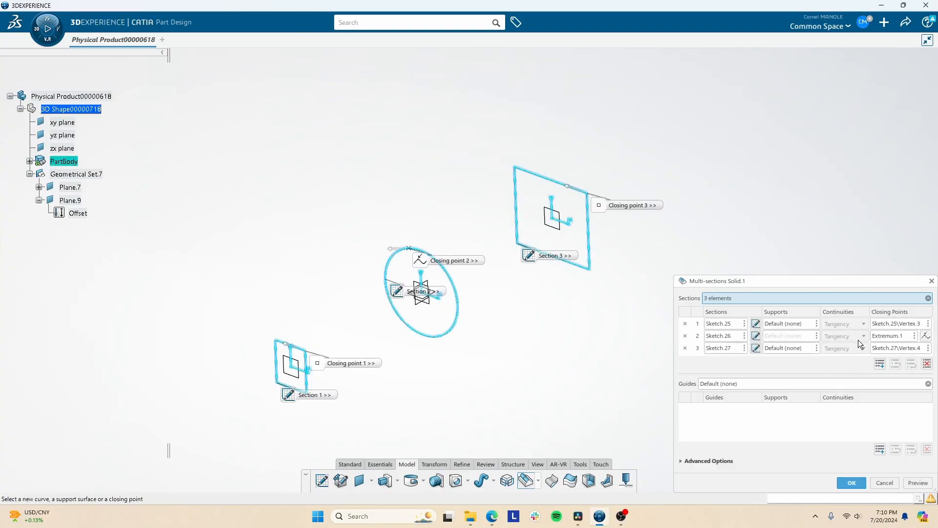
pyautogui.click(906, 482)
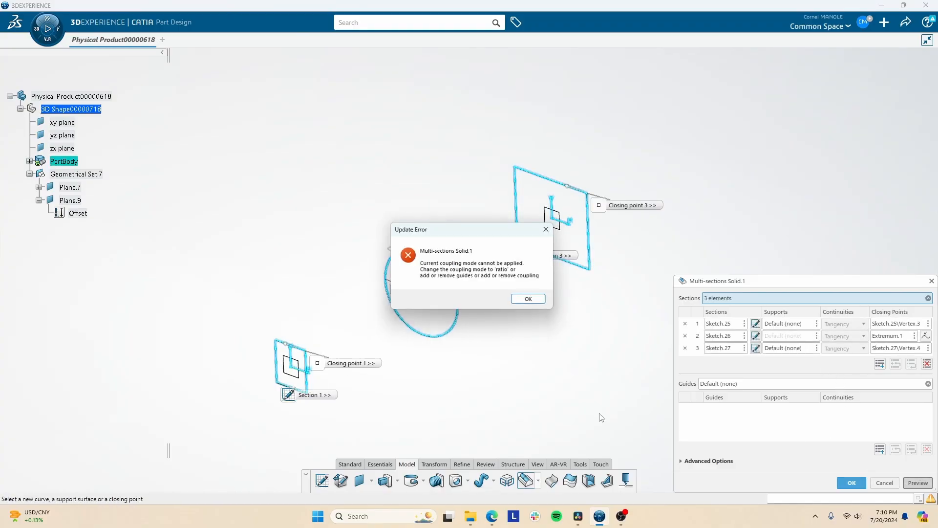
pyautogui.click(531, 300)
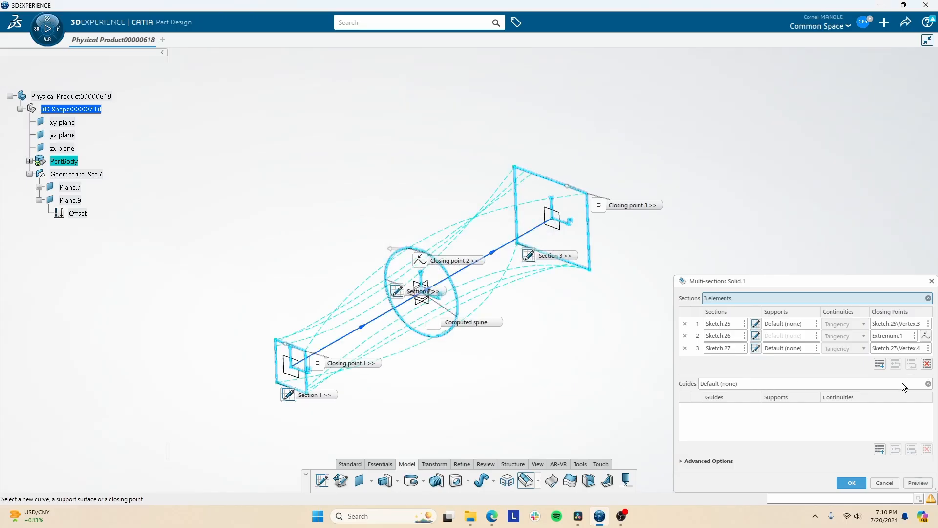
# - Try using the circle's extremum point as a closing point for the multi-sections solid
pyautogui.moveTo(520, 309); pyautogui.dragTo(606, 381, button='middle')
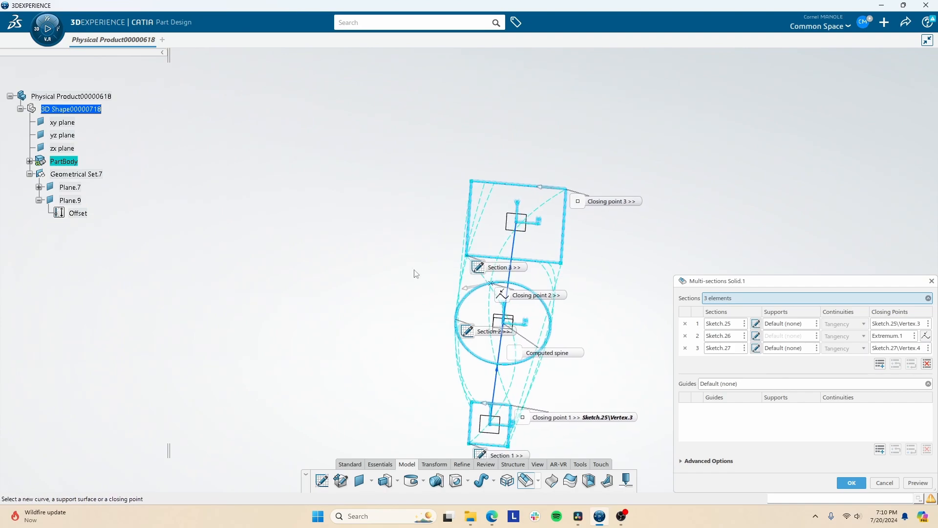
pyautogui.click(492, 283)
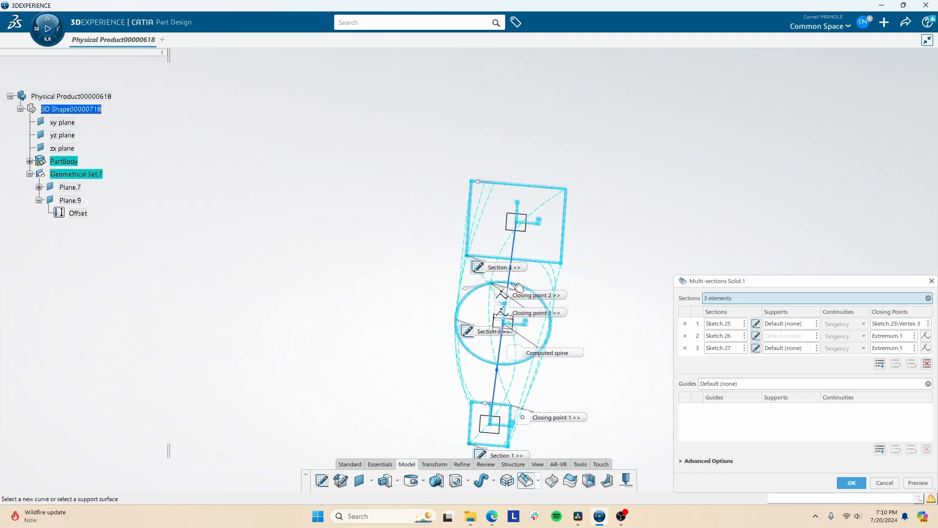
pyautogui.click(472, 288)
pyautogui.click(513, 276)
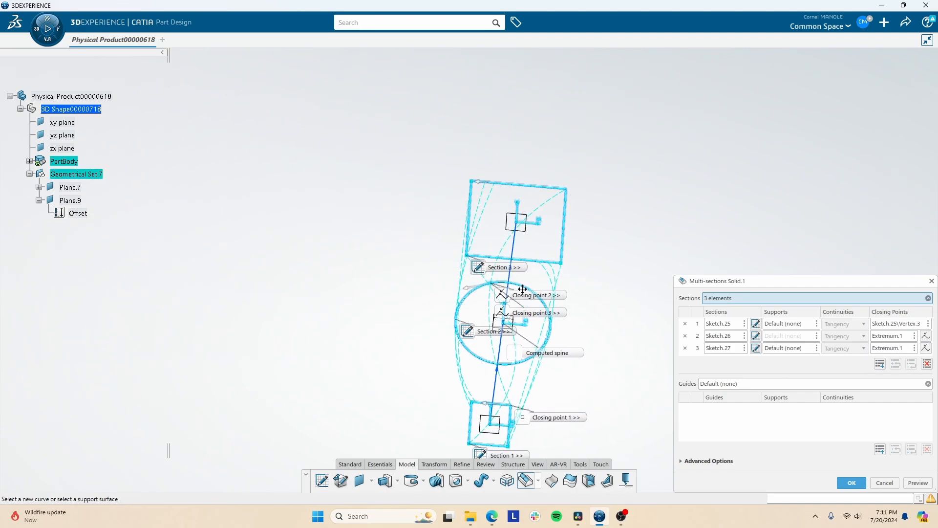
# - Set the third section's closing point to the upper-right corner of the large rectangle
pyautogui.click(555, 192)
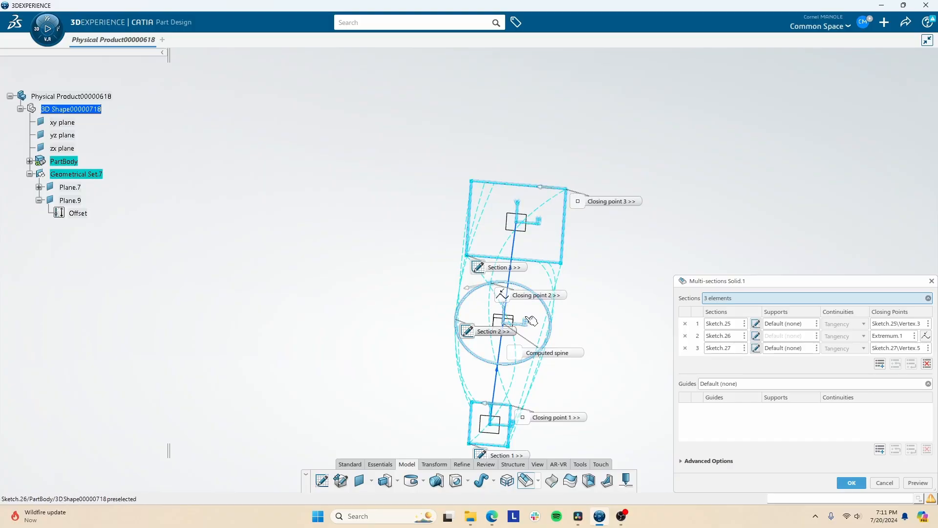
pyautogui.moveTo(589, 276)
pyautogui.mouseDown(button='middle')
pyautogui.moveTo(599, 265)
pyautogui.moveTo(590, 253)
pyautogui.mouseUp(button='middle')
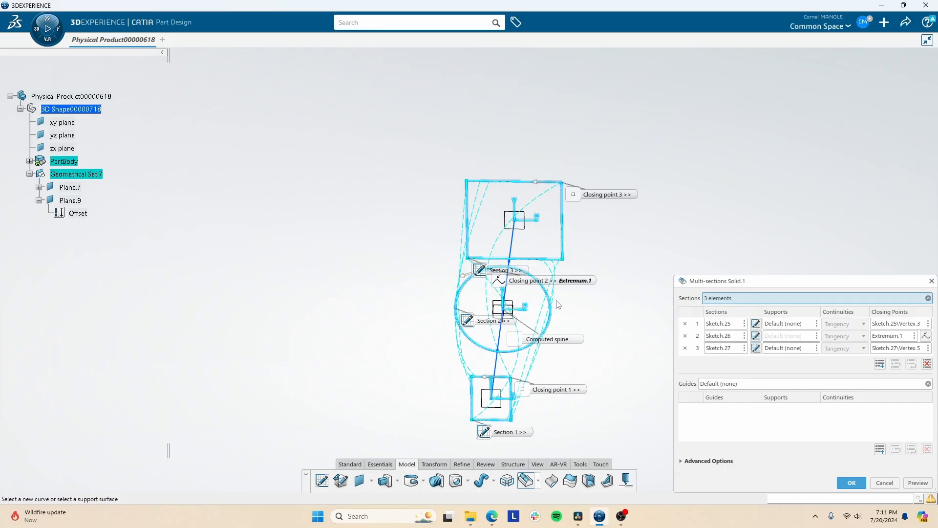
pyautogui.moveTo(496, 243)
pyautogui.mouseDown(button='middle')
pyautogui.moveTo(404, 320)
pyautogui.moveTo(446, 350)
pyautogui.moveTo(401, 404)
pyautogui.mouseUp(button='middle')
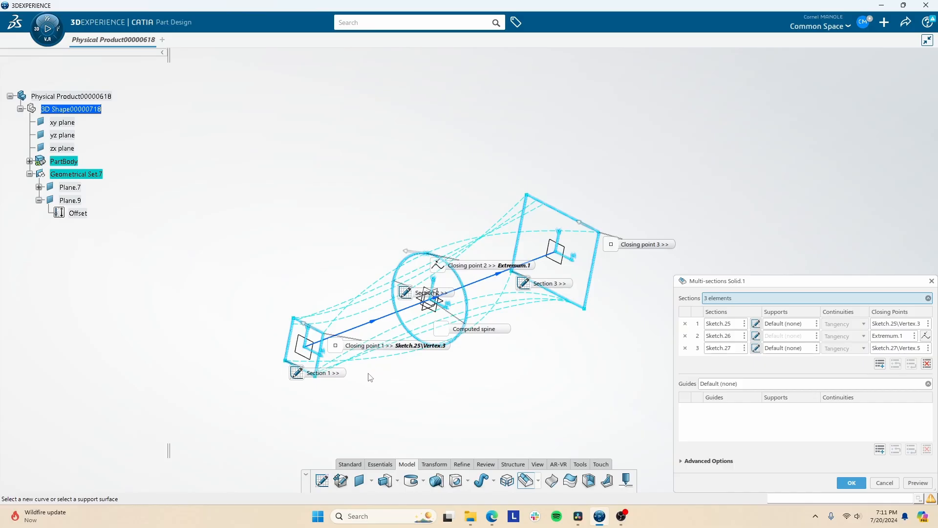
# - Examine the multi-sections preview and the alignment of its closing points from several angles, and cancel the solid
pyautogui.moveTo(370, 377); pyautogui.dragTo(547, 226, button='middle')
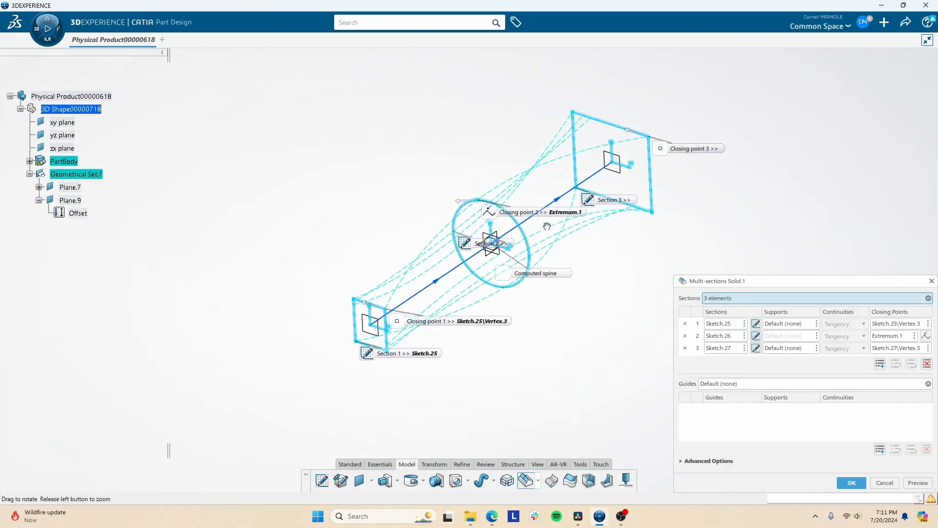
pyautogui.moveTo(370, 256)
pyautogui.mouseDown(button='middle')
pyautogui.moveTo(376, 209)
pyautogui.moveTo(355, 278)
pyautogui.mouseUp(button='middle')
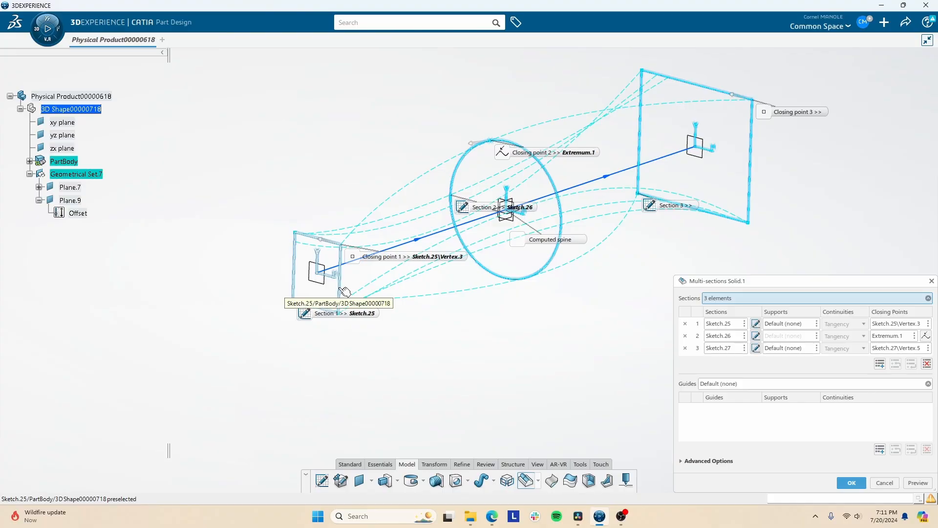
pyautogui.click(348, 320)
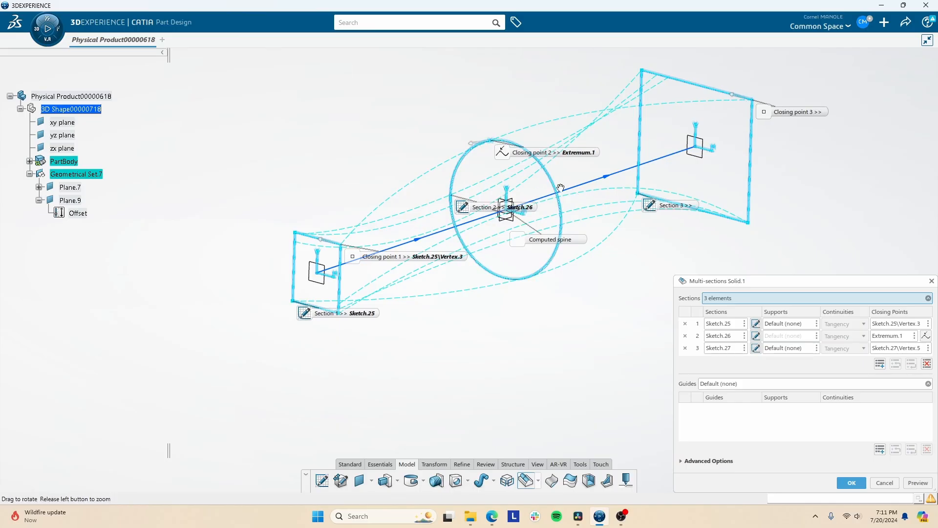
pyautogui.moveTo(673, 191); pyautogui.dragTo(640, 248, button='middle')
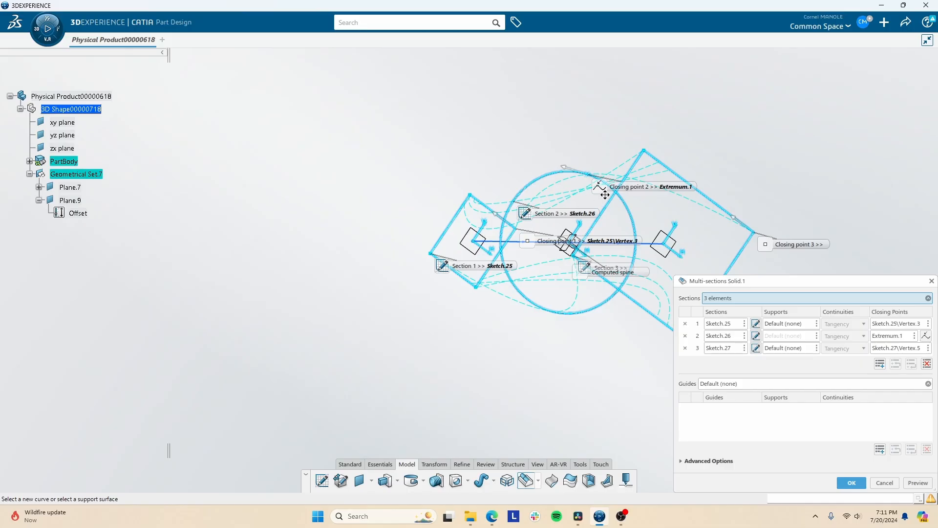
pyautogui.moveTo(438, 138); pyautogui.dragTo(215, 248, button='middle')
pyautogui.moveTo(359, 286); pyautogui.dragTo(285, 324, button='middle')
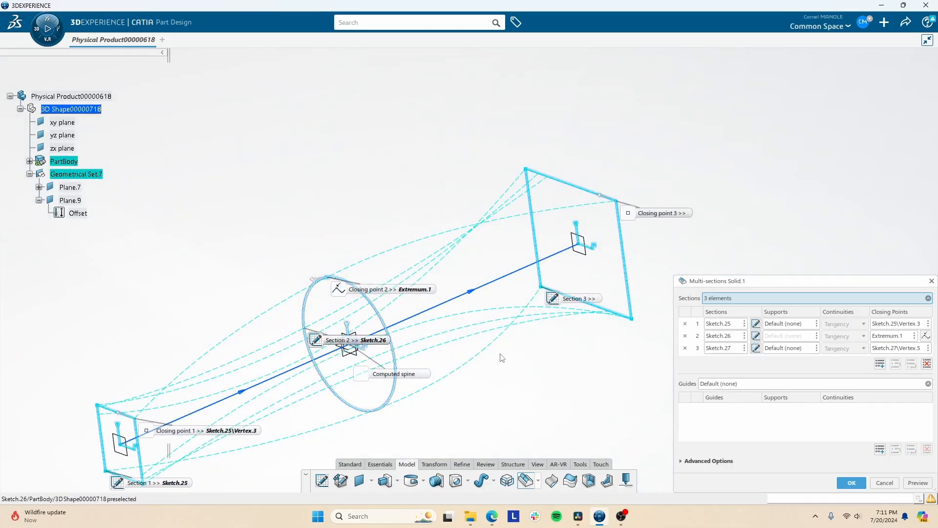
pyautogui.moveTo(502, 357); pyautogui.dragTo(607, 392, button='middle')
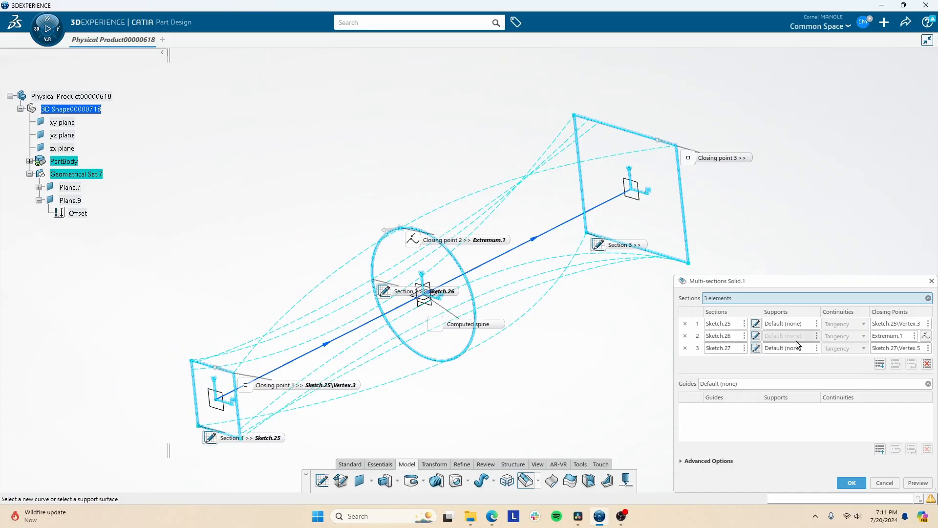
pyautogui.click(779, 323)
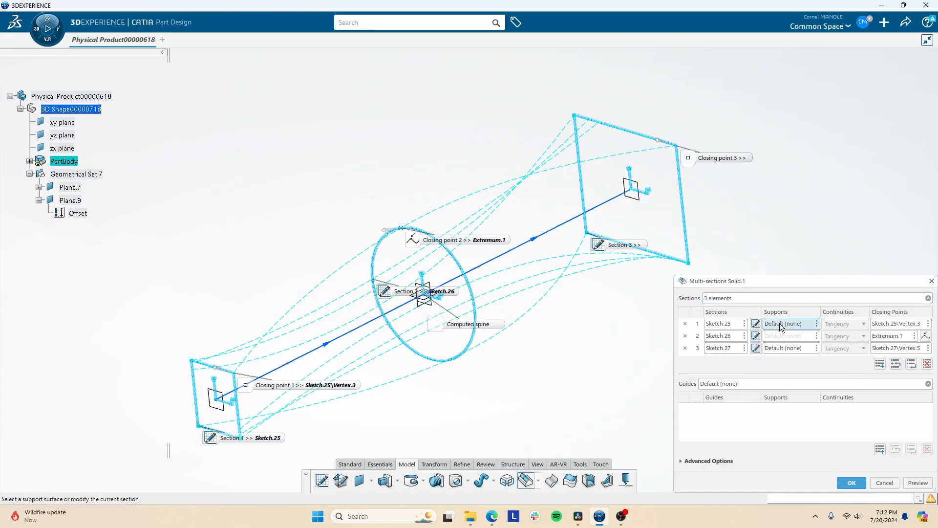
pyautogui.click(890, 487)
# - Define Geometrical Set.7 as the in-work object and create a point on the circle, 234.982 mm along the curve from its extremum
pyautogui.moveTo(472, 276); pyautogui.dragTo(520, 266, button='middle')
pyautogui.click(474, 263)
pyautogui.click(479, 267)
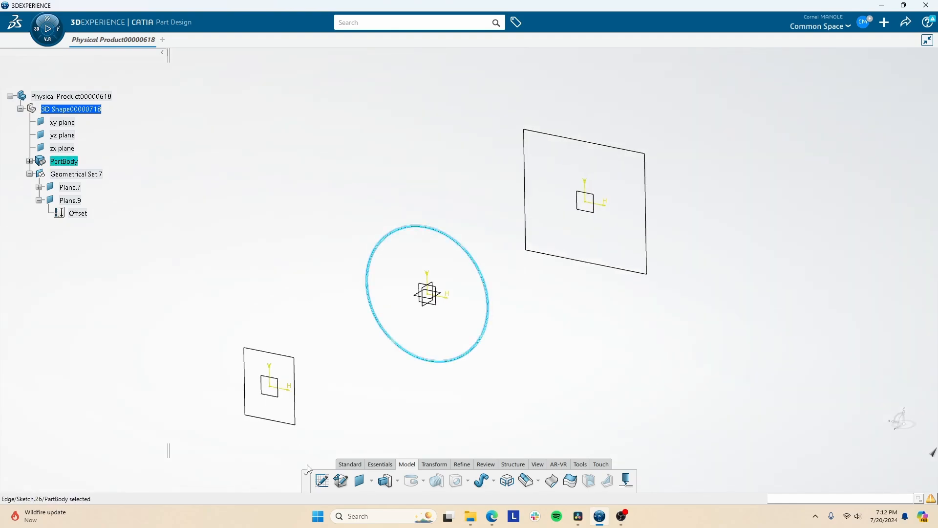
pyautogui.rightClick(73, 174)
pyautogui.click(112, 267)
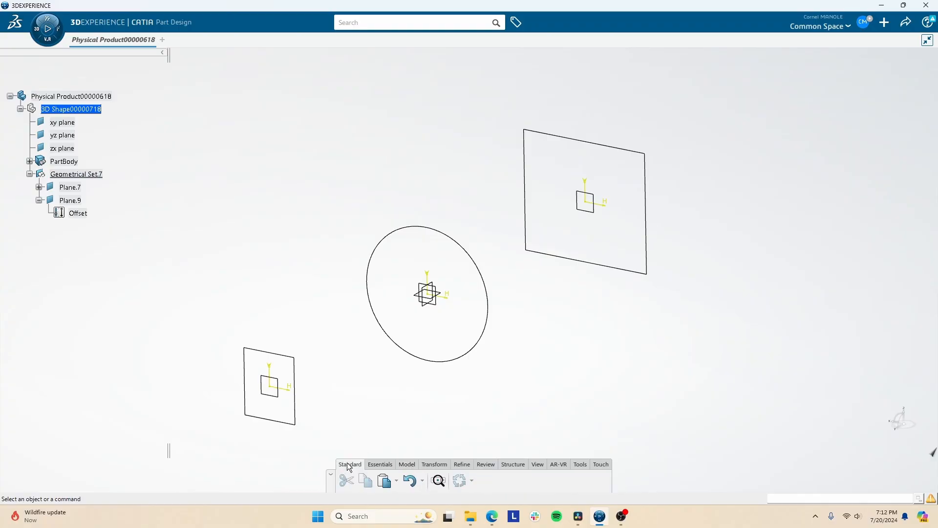
pyautogui.click(380, 464)
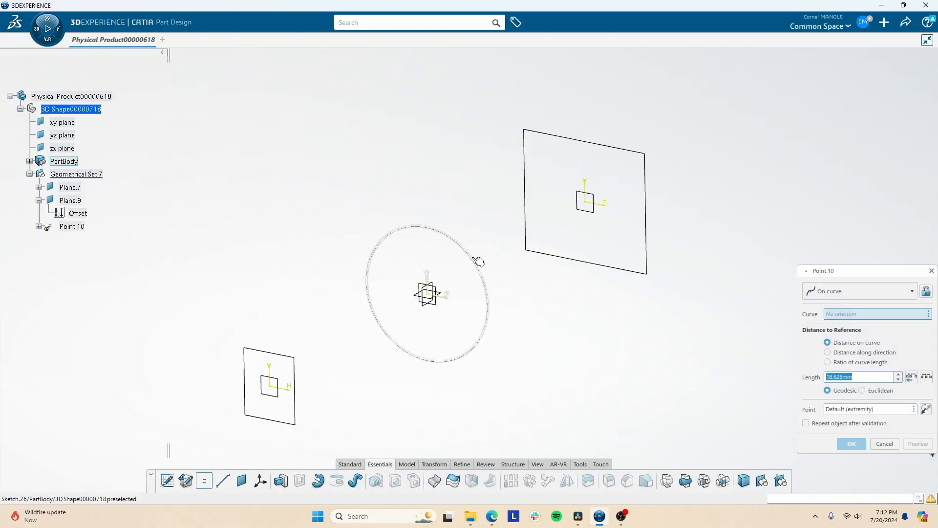
pyautogui.click(479, 263)
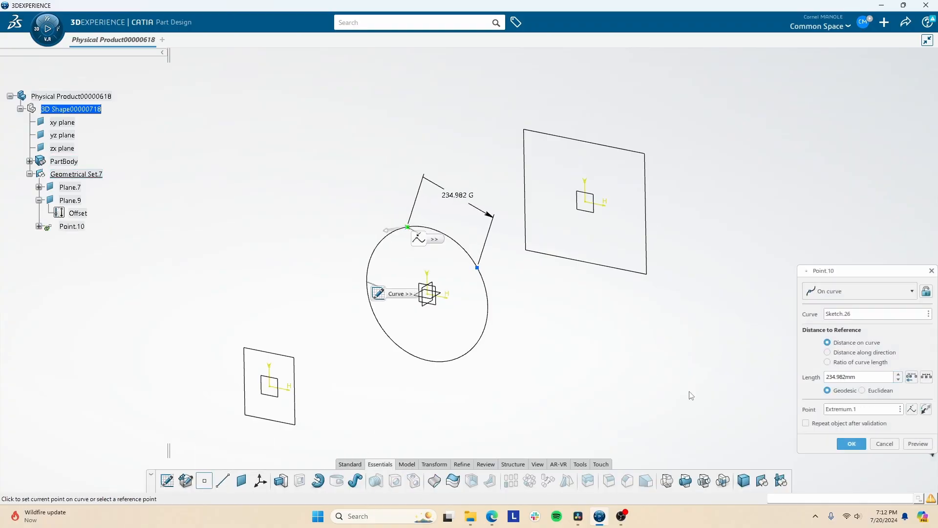
pyautogui.click(848, 443)
# - Define PartBody as the in-work object and expand it to list its sketches
pyautogui.rightClick(59, 162)
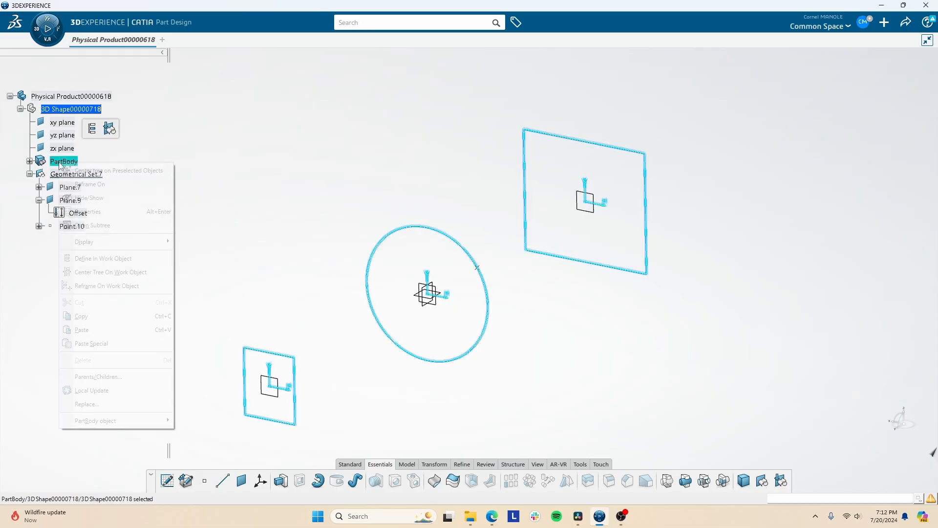
pyautogui.click(117, 259)
pyautogui.click(29, 161)
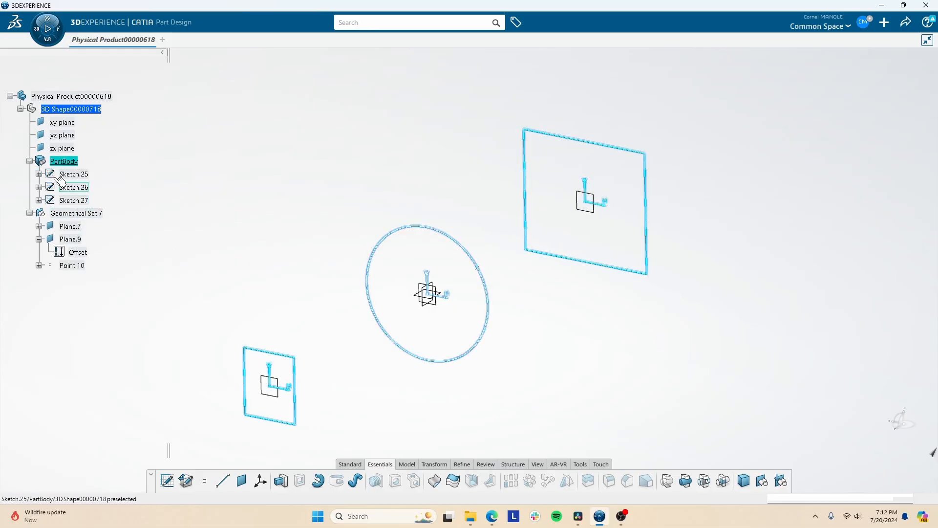
pyautogui.click(490, 428)
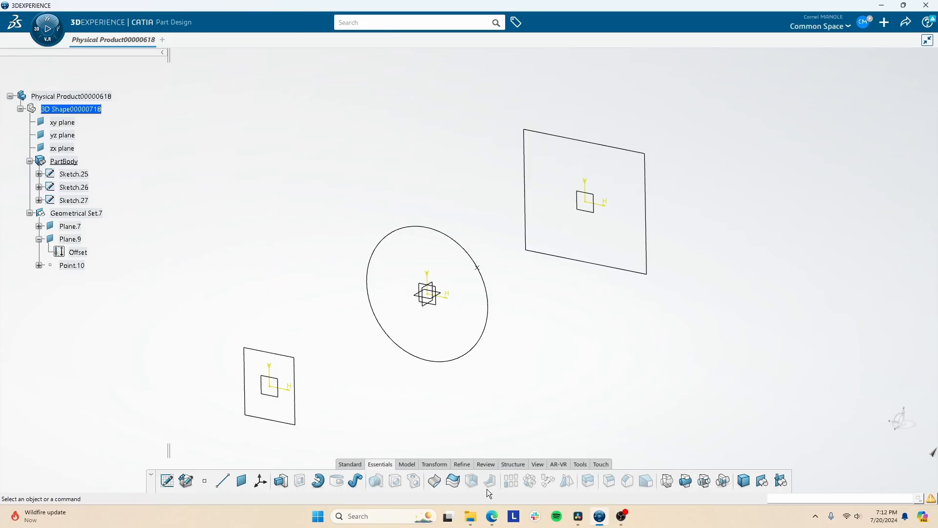
# - Start a multi-sections solid with the small rectangle, the circle and the large rectangle as its three sections
pyautogui.click(409, 464)
pyautogui.click(523, 484)
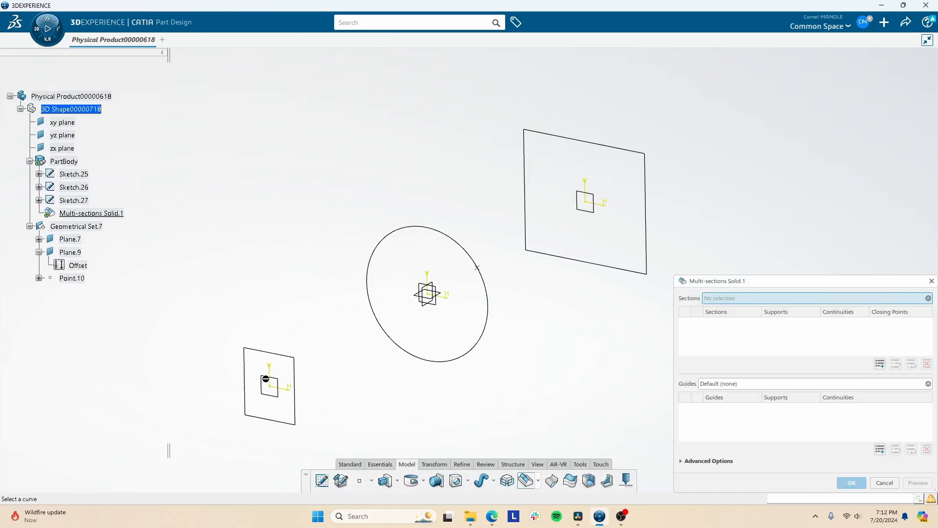
pyautogui.click(296, 385)
pyautogui.click(447, 364)
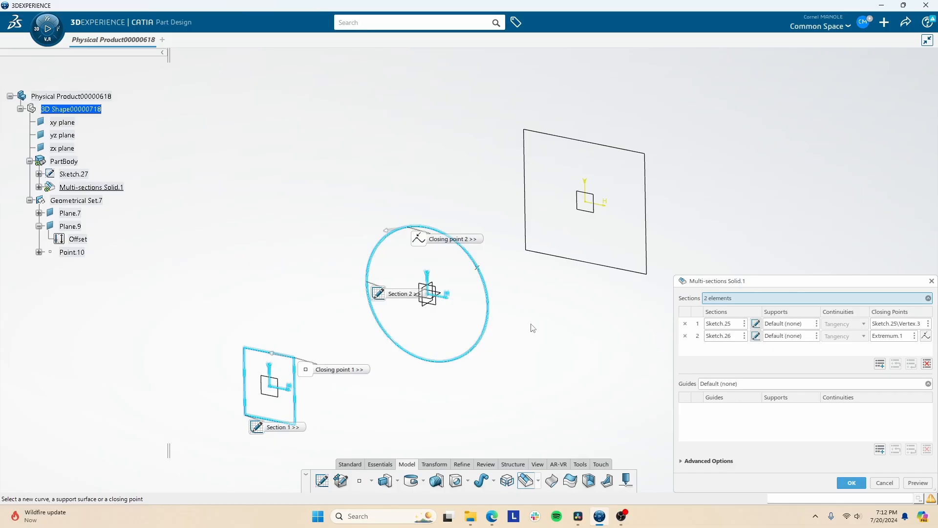
pyautogui.click(626, 268)
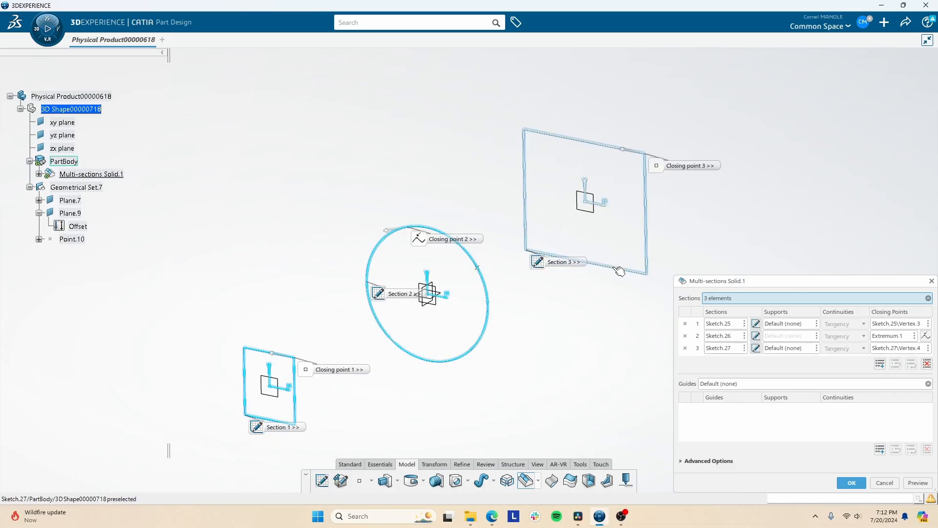
# - Set the circle section's closing point to Point.10 and try to preview the multi-sections solid
pyautogui.click(728, 337)
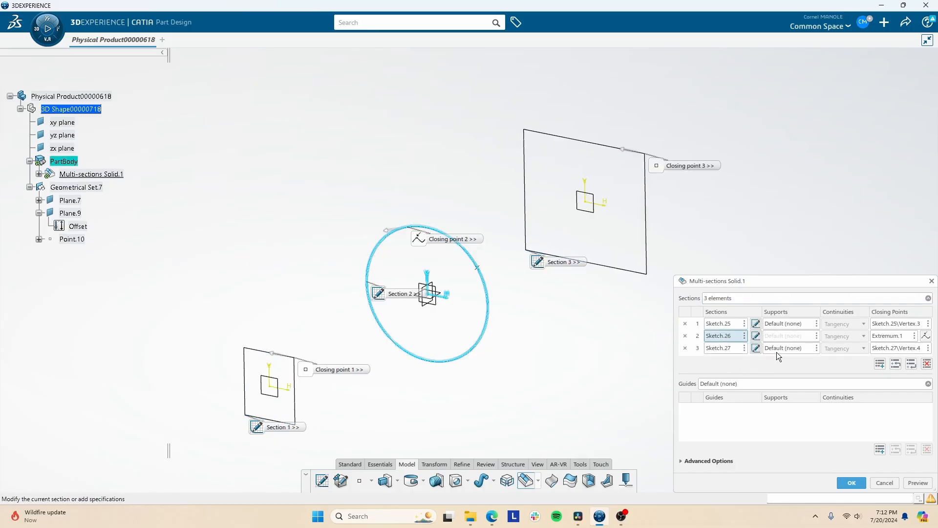
pyautogui.click(879, 336)
pyautogui.click(474, 267)
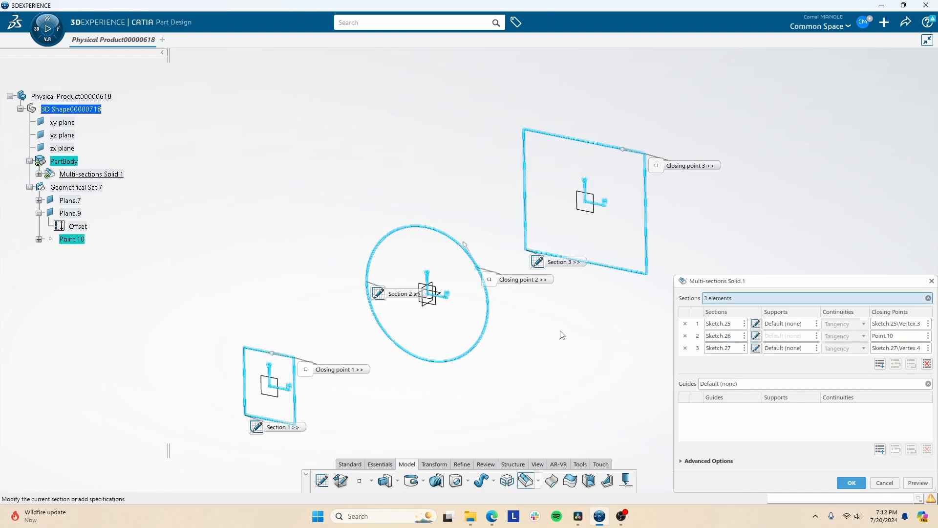
pyautogui.click(919, 484)
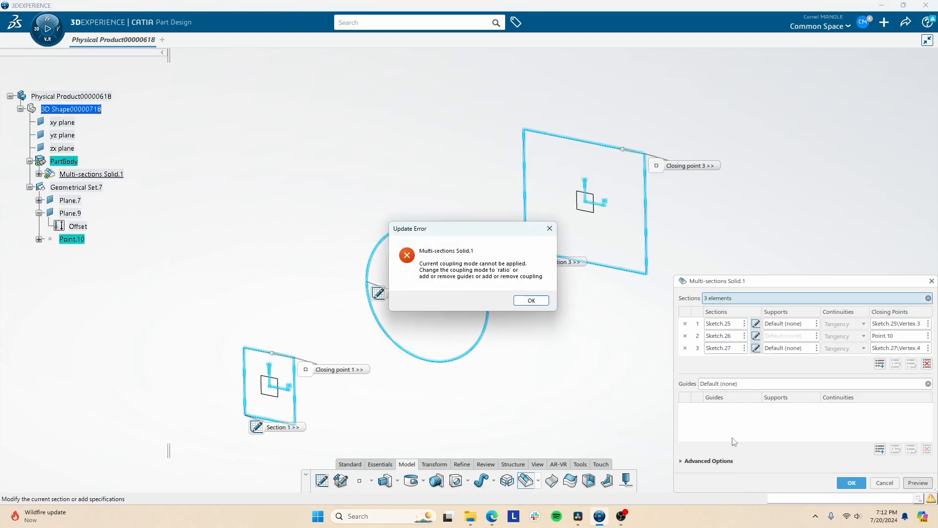
pyautogui.click(532, 300)
# - Check the coupling lines between the sections, try to create the multi-sections solid, and cancel the command
pyautogui.moveTo(532, 300); pyautogui.dragTo(493, 313, button='middle')
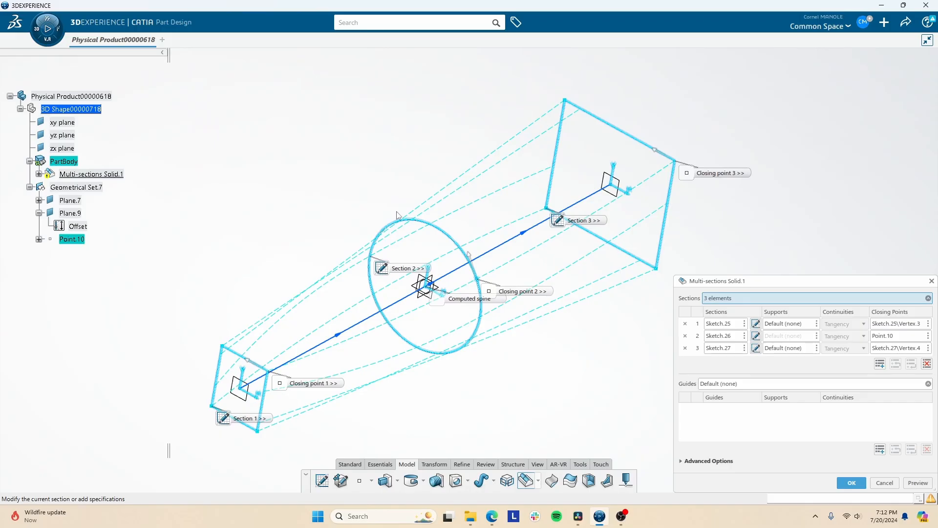
pyautogui.moveTo(495, 259); pyautogui.dragTo(549, 196, button='middle')
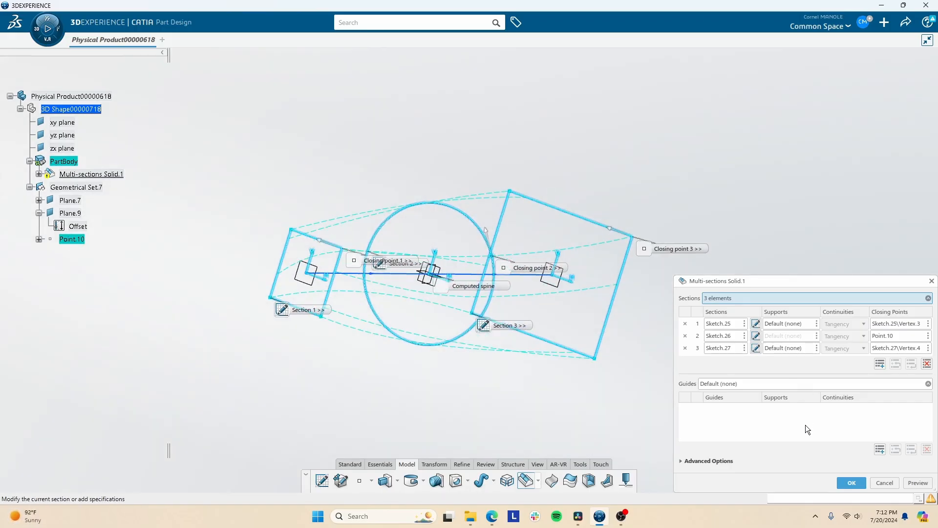
pyautogui.click(853, 483)
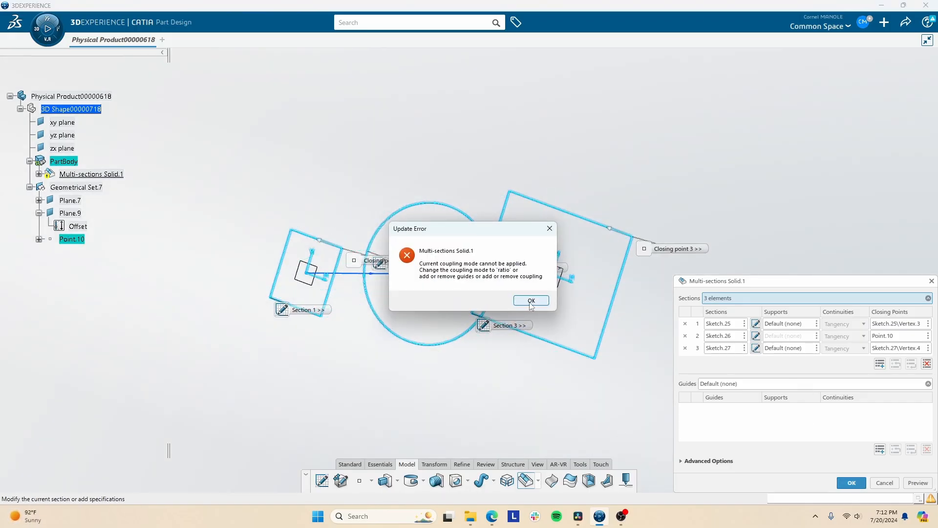
pyautogui.click(537, 302)
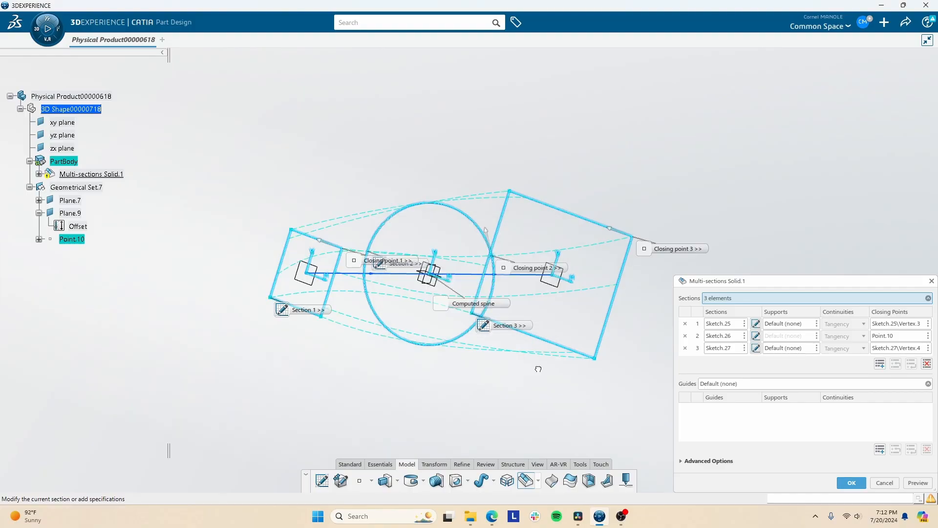
pyautogui.moveTo(563, 368); pyautogui.dragTo(370, 381, button='middle')
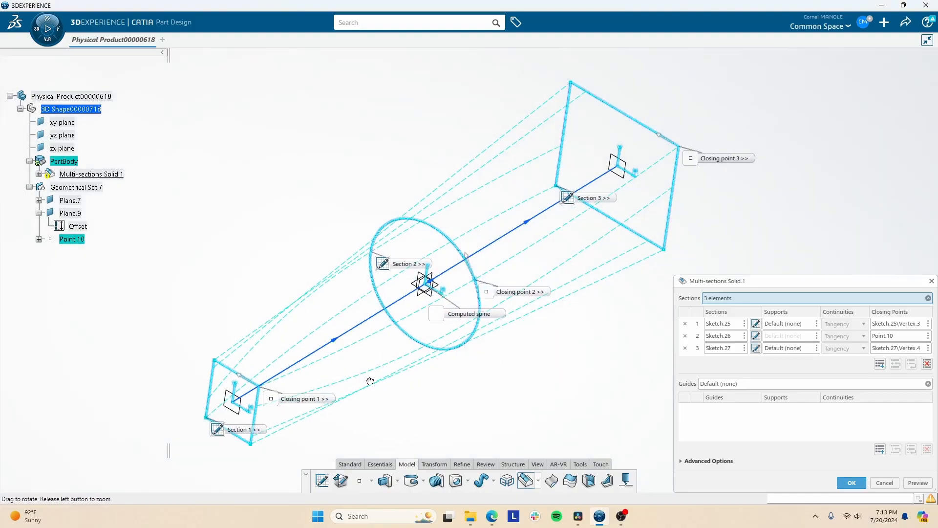
pyautogui.click(885, 483)
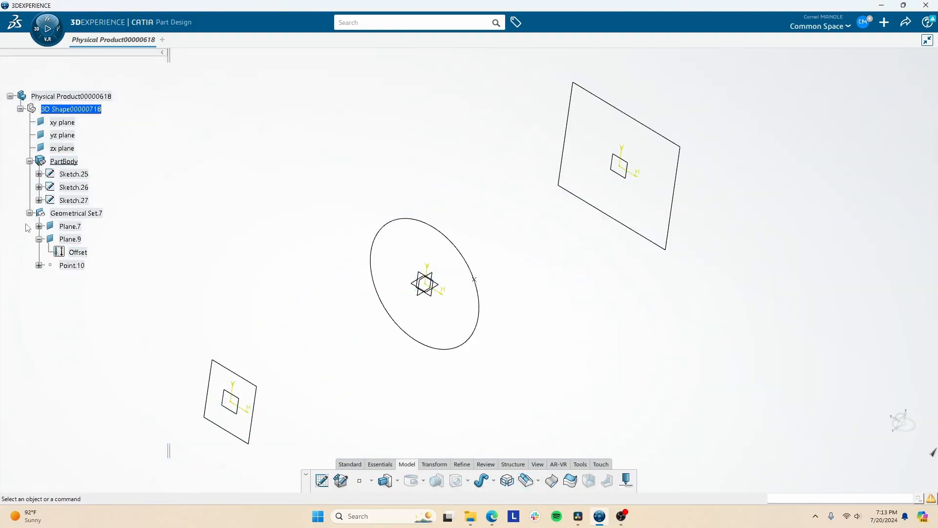
# - Set the offset of Plane.7, which carries the small rectangle, to 500 mm from the zx plane
pyautogui.moveTo(363, 302); pyautogui.dragTo(352, 313, button='middle')
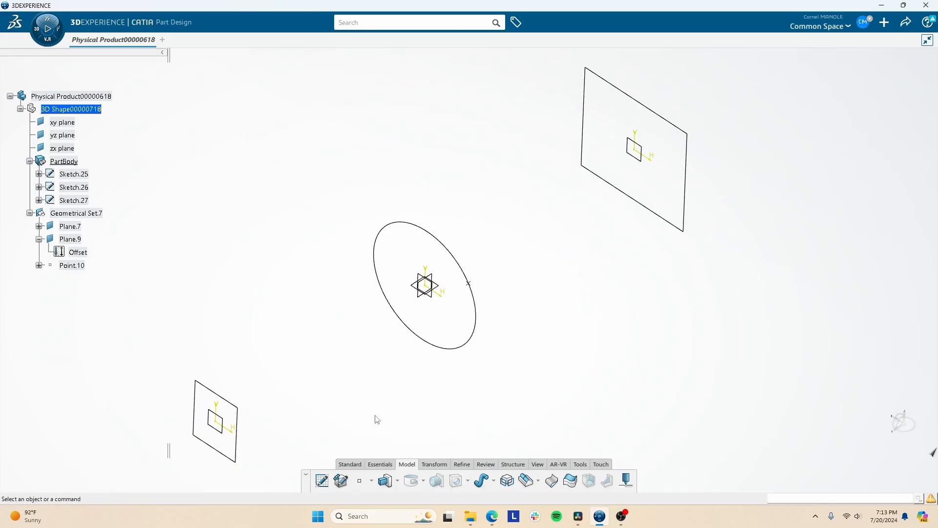
pyautogui.moveTo(285, 380); pyautogui.dragTo(295, 418, button='middle')
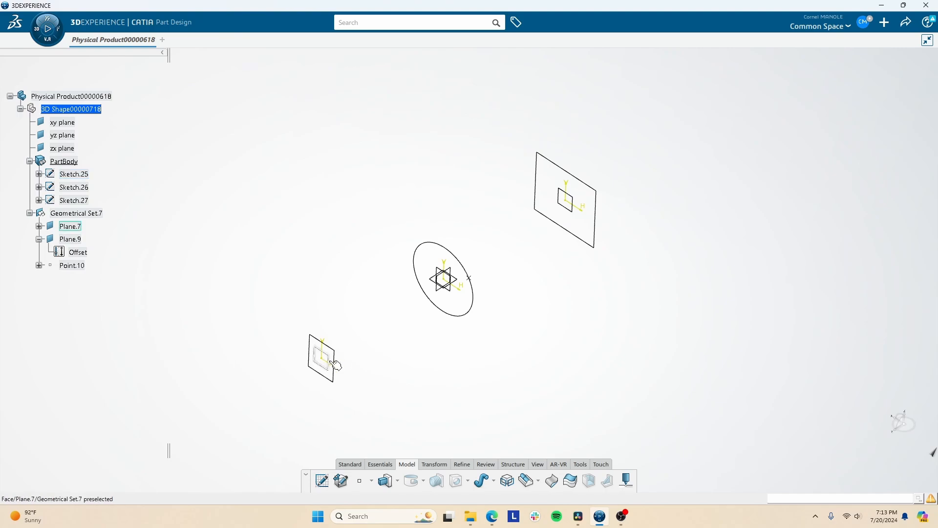
pyautogui.doubleClick(70, 226)
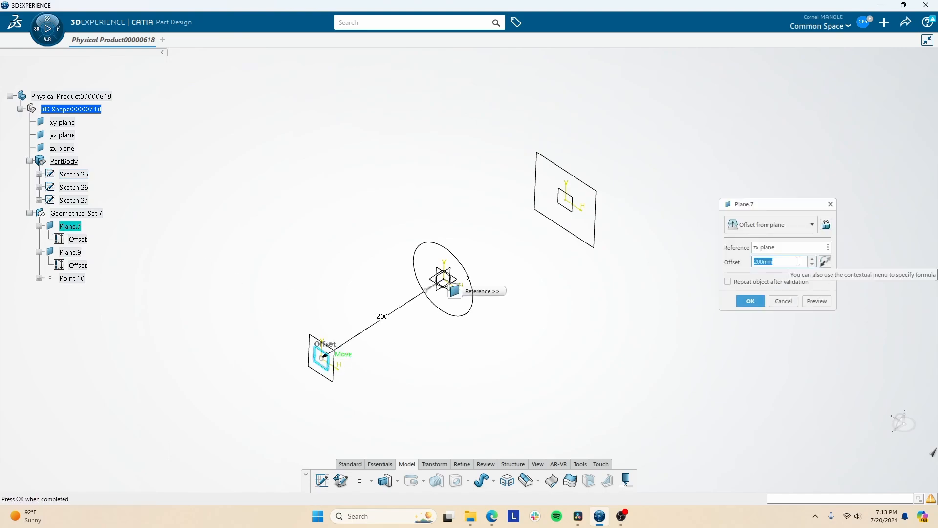
pyautogui.write('500')
pyautogui.click(750, 301)
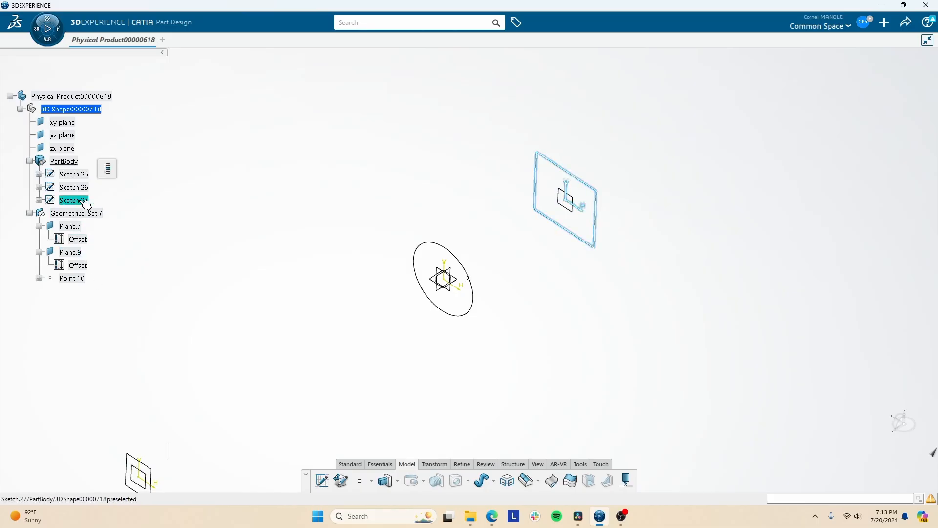
# - Set the offset of Plane.9, which carries the large rectangle, to 500 mm from the zx plane
pyautogui.doubleClick(70, 252)
pyautogui.write('500')
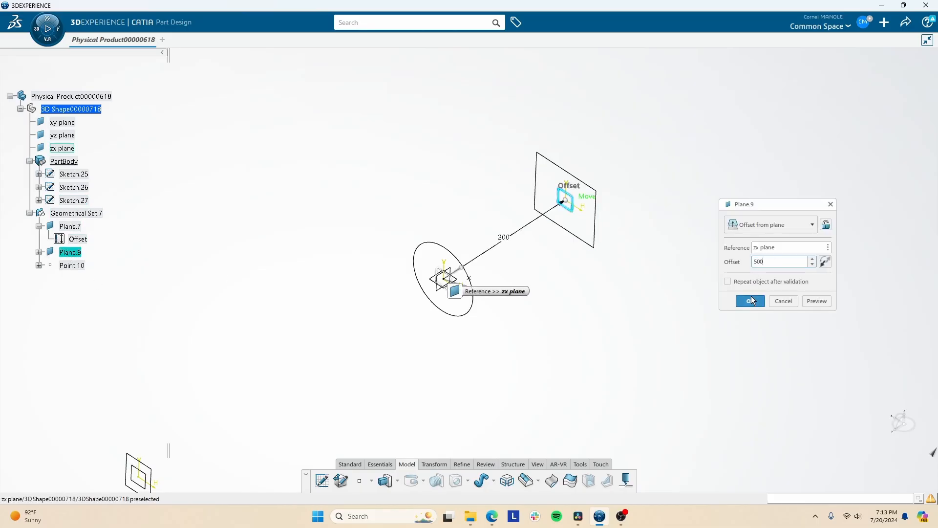
pyautogui.click(753, 300)
pyautogui.scroll(-2, 464, 433)
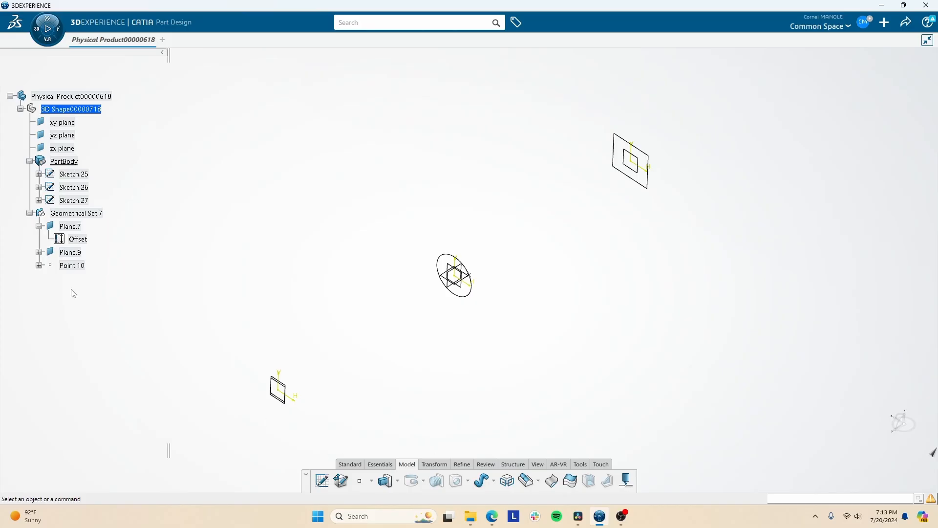
# - Set up a multi-sections solid using the large rectangle, the circle and the small rectangle as sections, in that order
pyautogui.click(67, 163)
pyautogui.click(70, 200)
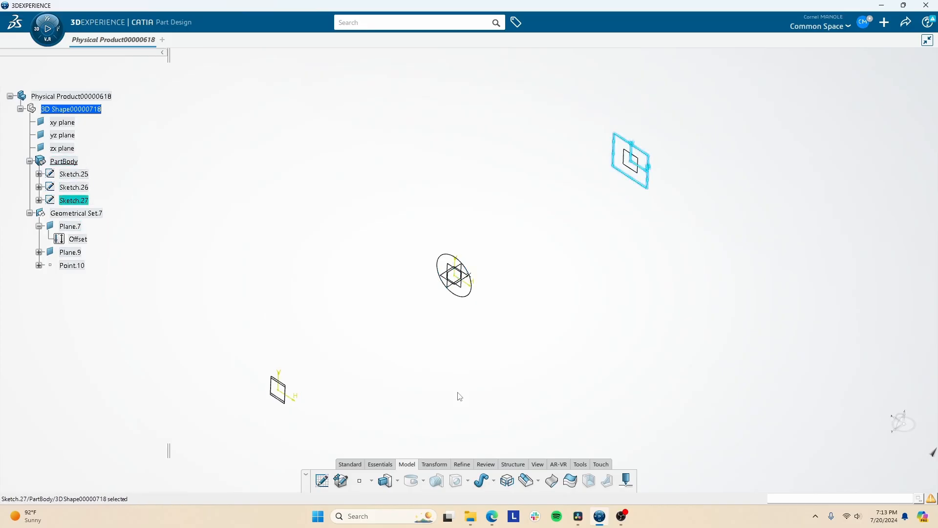
pyautogui.click(527, 481)
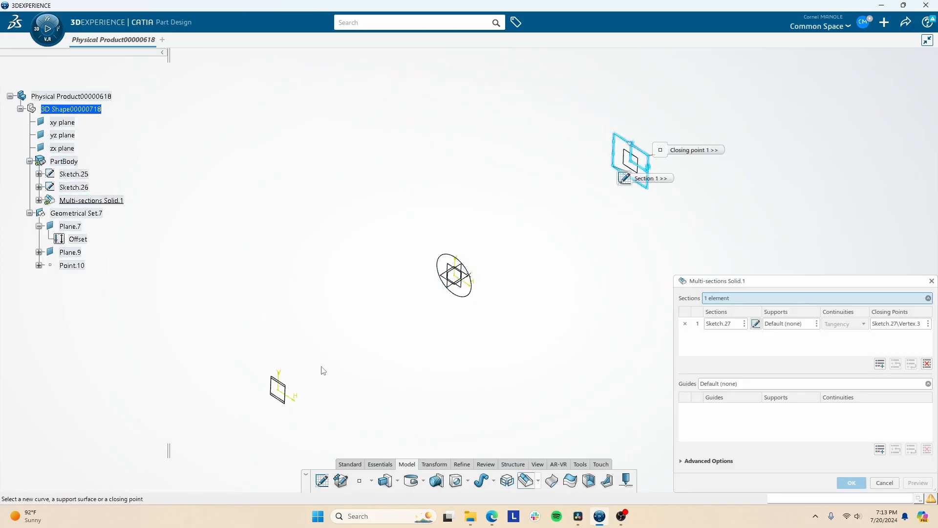
pyautogui.click(470, 293)
pyautogui.click(285, 400)
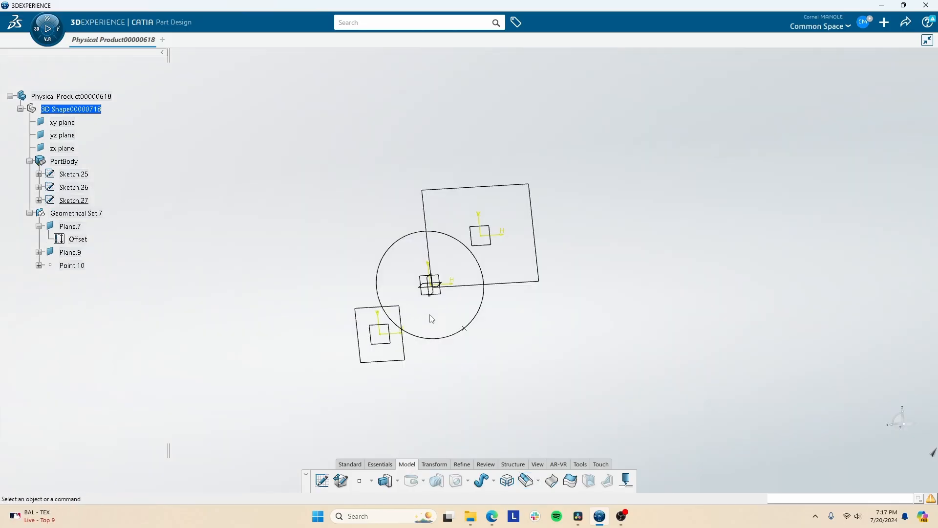
# - Edit the circle's sketch (Sketch.26) and add four points on the circle, one near each diagonal position, then exit the sketch
pyautogui.moveTo(461, 296); pyautogui.dragTo(424, 311, button='middle')
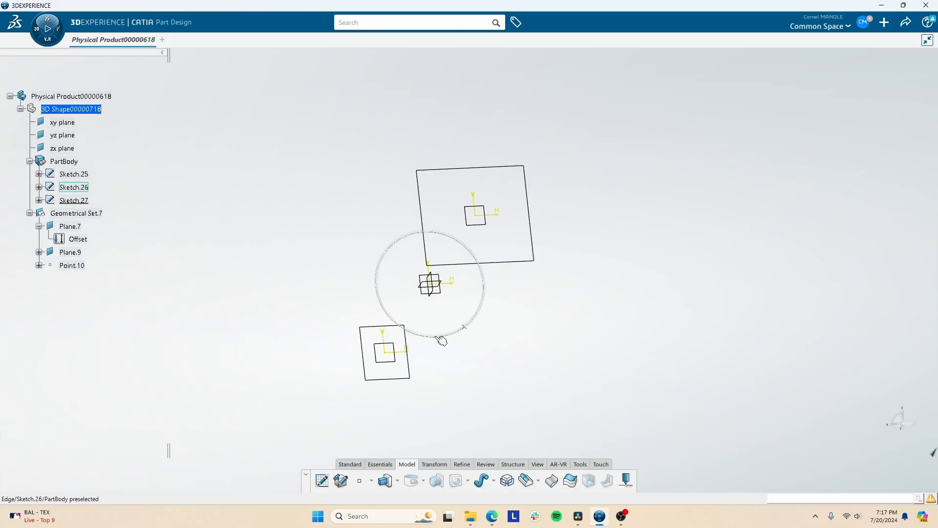
pyautogui.doubleClick(84, 193)
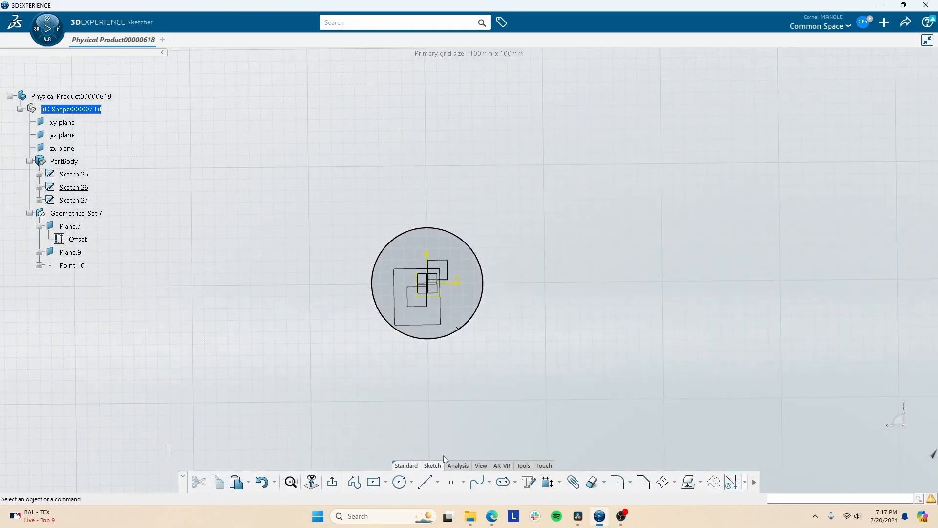
pyautogui.click(451, 481)
pyautogui.click(469, 324)
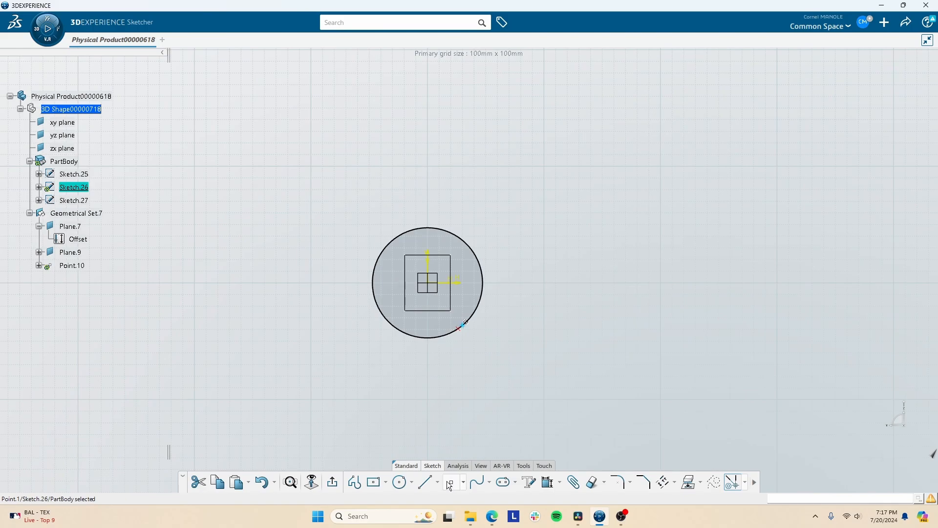
pyautogui.click(397, 327)
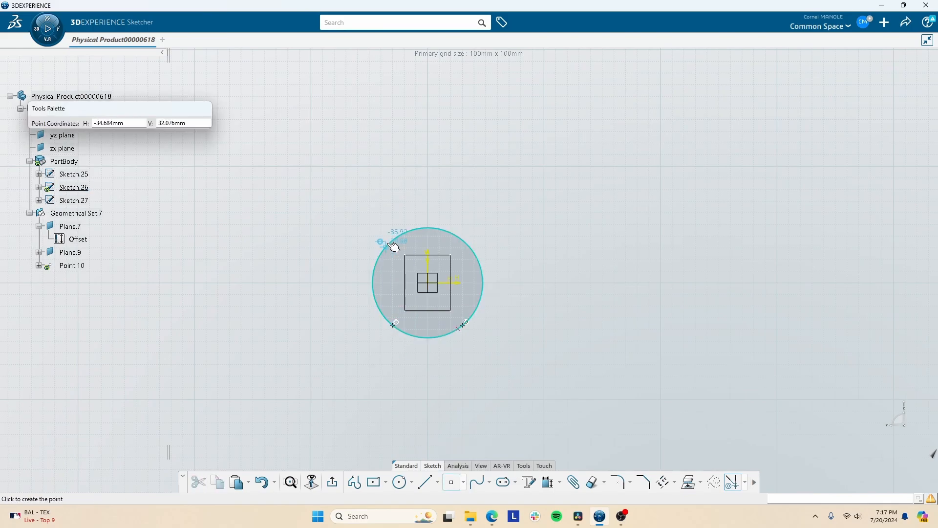
pyautogui.click(393, 239)
pyautogui.click(451, 483)
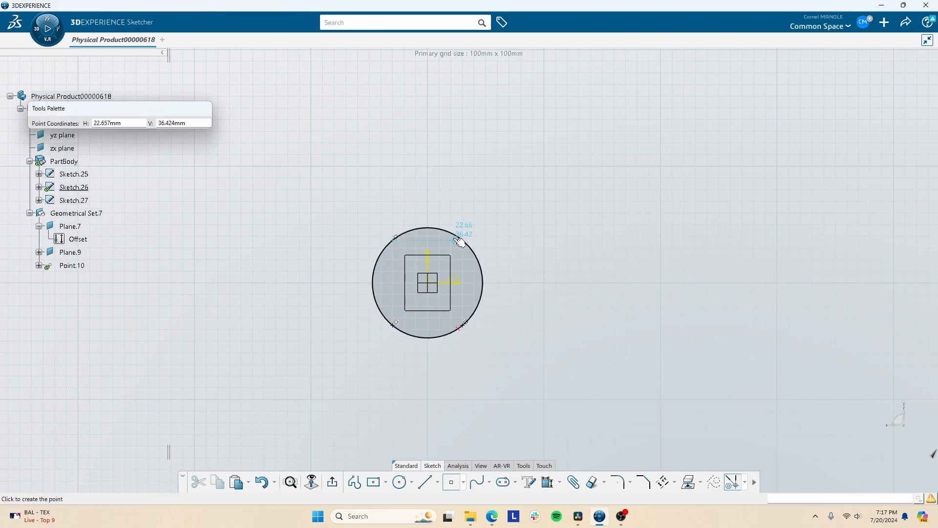
pyautogui.click(459, 232)
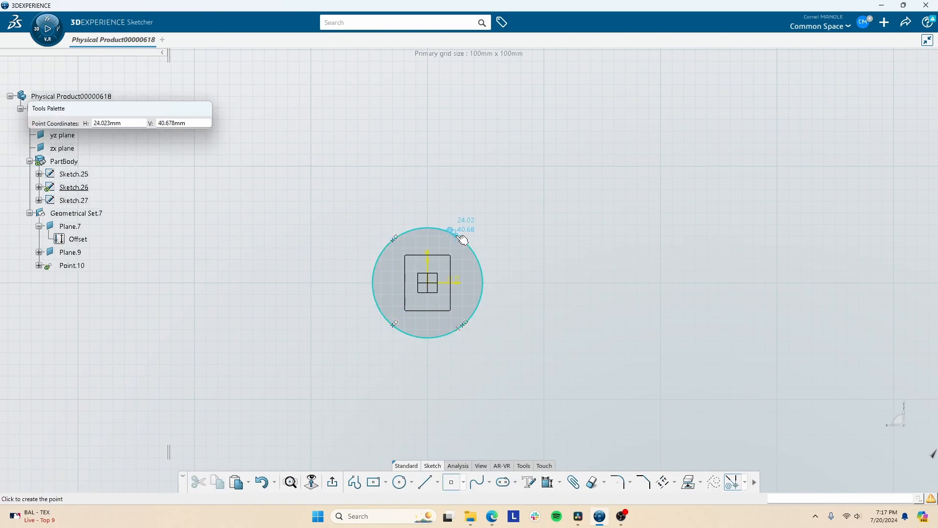
pyautogui.click(333, 482)
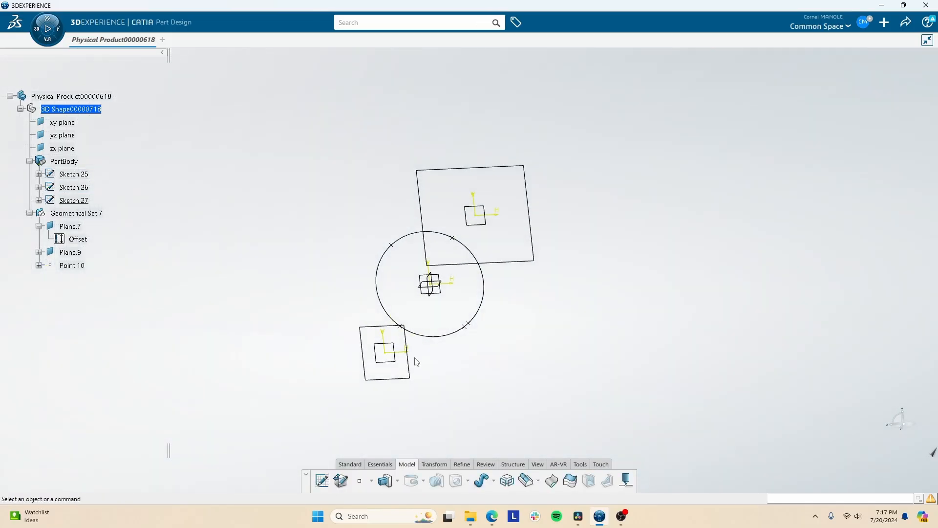
pyautogui.click(443, 337)
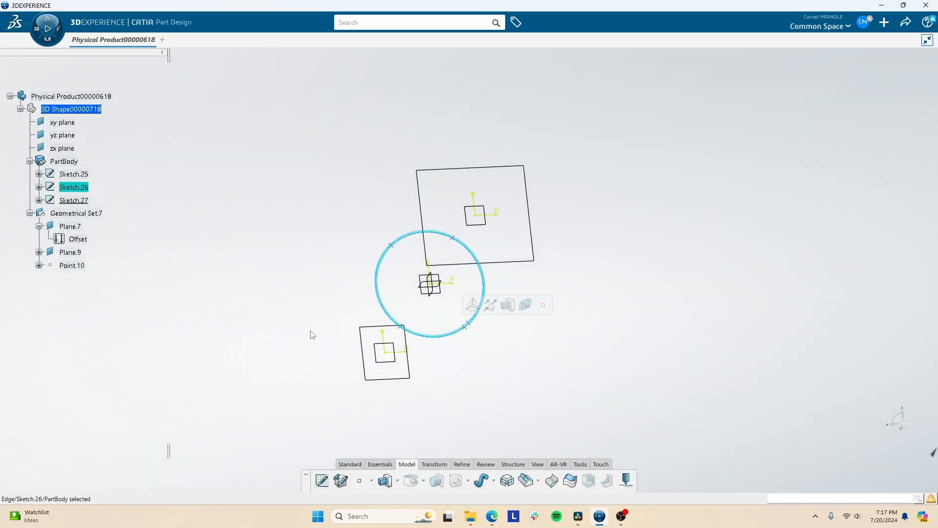
pyautogui.click(377, 464)
pyautogui.click(407, 465)
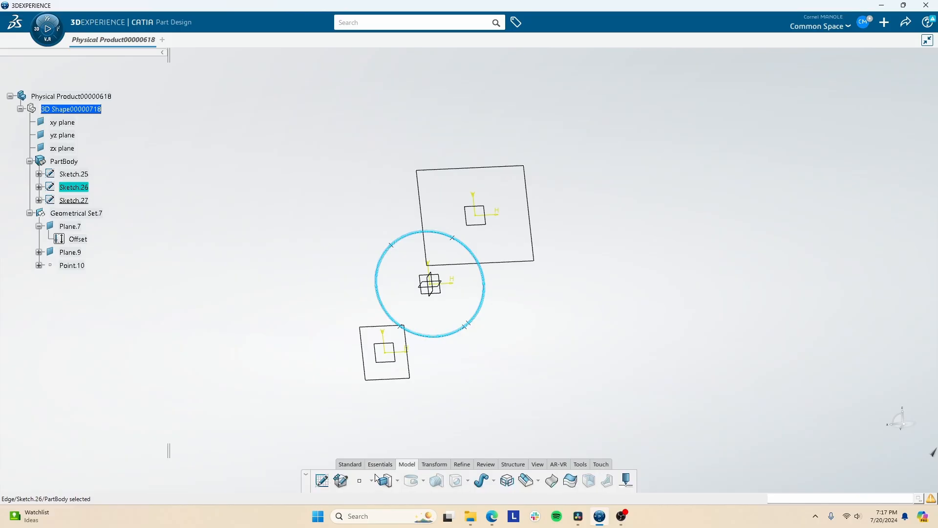
pyautogui.click(377, 465)
pyautogui.click(222, 480)
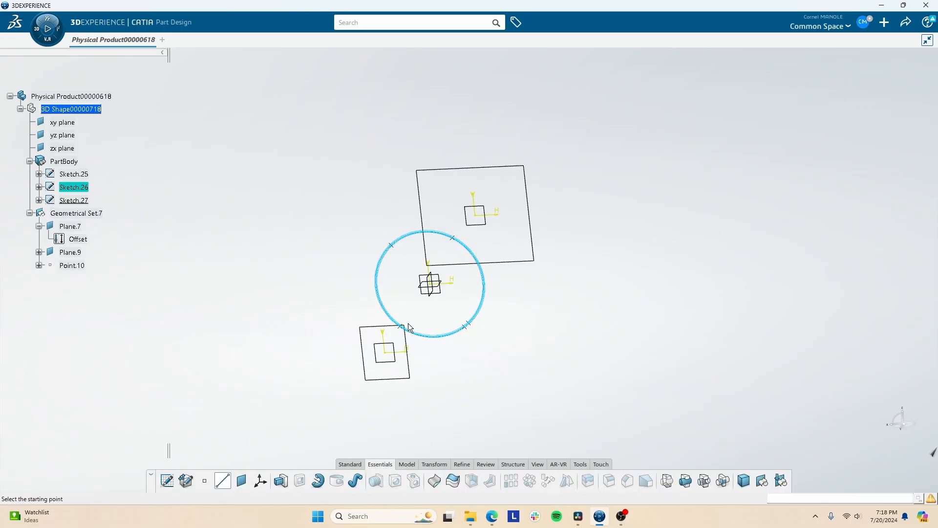
pyautogui.click(410, 331)
pyautogui.click(409, 331)
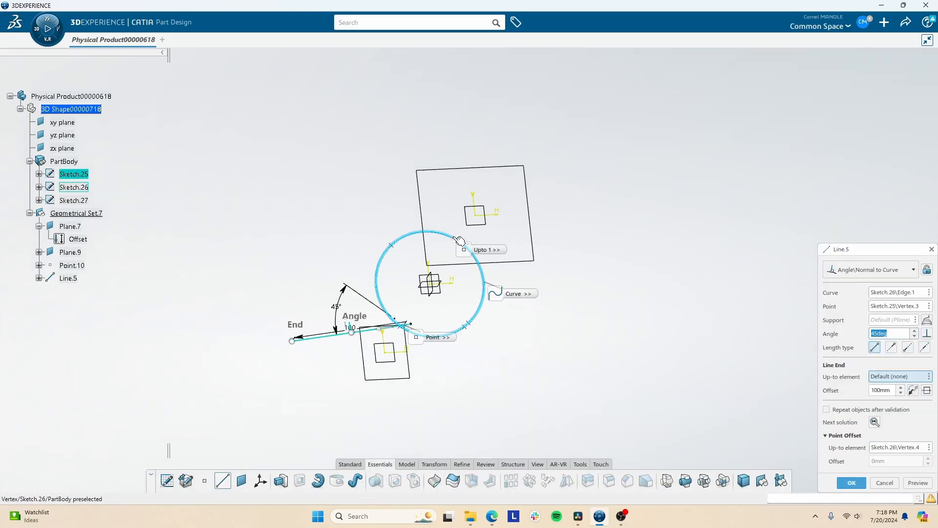
pyautogui.moveTo(517, 313); pyautogui.dragTo(511, 376, button='middle')
pyautogui.click(875, 270)
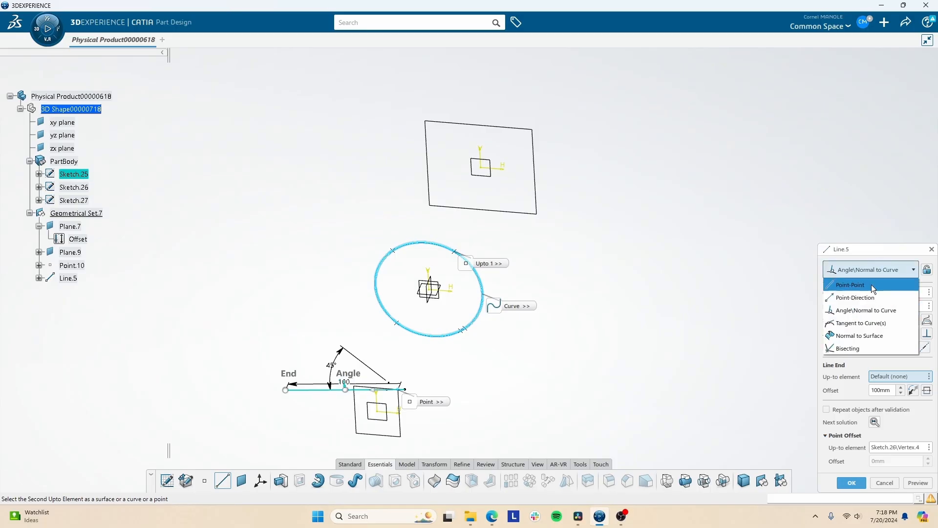
pyautogui.click(872, 285)
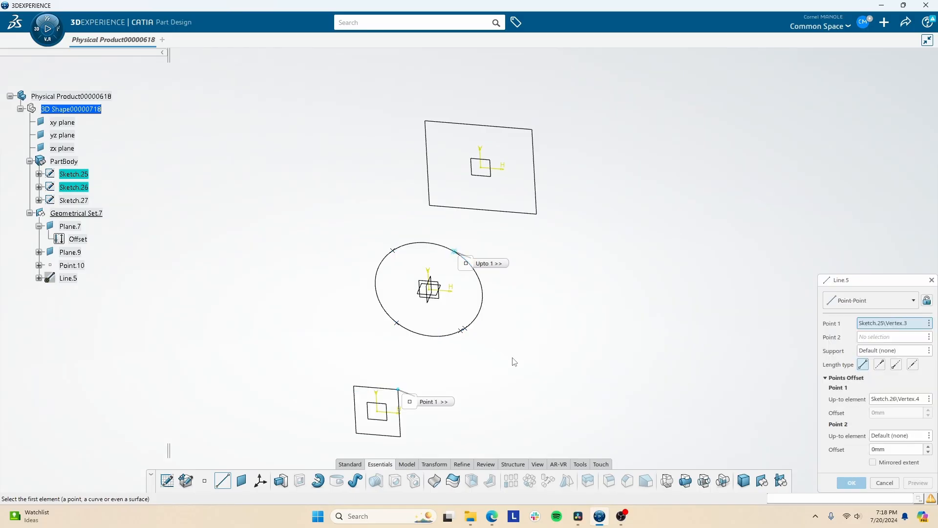
pyautogui.click(874, 337)
pyautogui.click(454, 251)
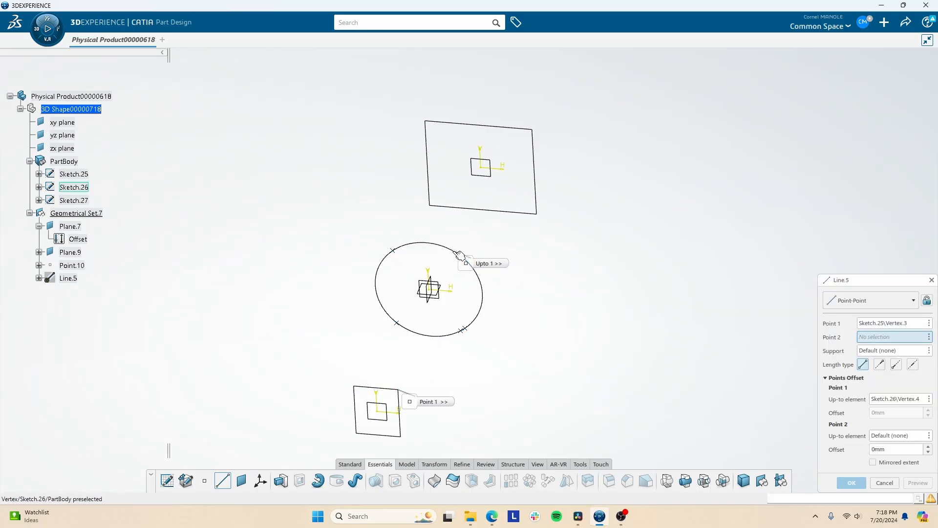
pyautogui.click(489, 295)
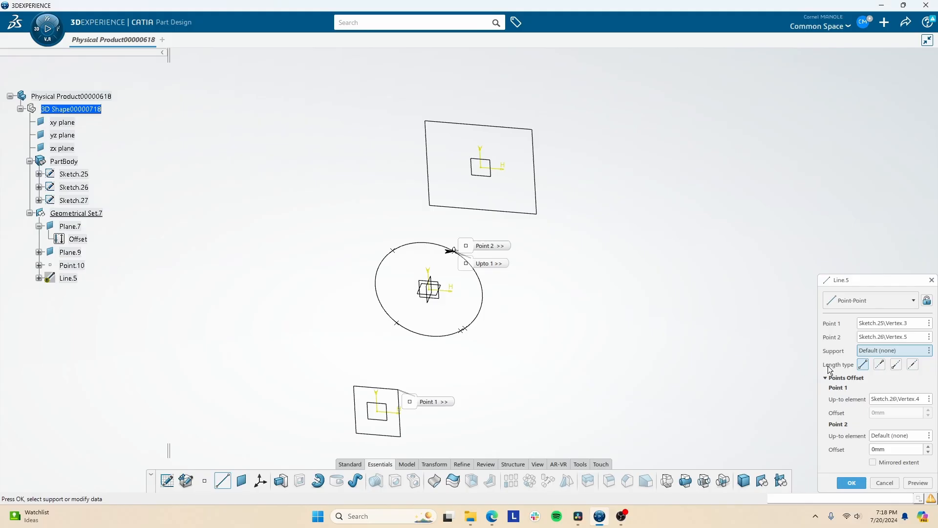
pyautogui.moveTo(509, 364)
pyautogui.mouseDown(button='middle')
pyautogui.moveTo(500, 352)
pyautogui.moveTo(558, 251)
pyautogui.moveTo(587, 274)
pyautogui.mouseUp(button='middle')
pyautogui.click(852, 483)
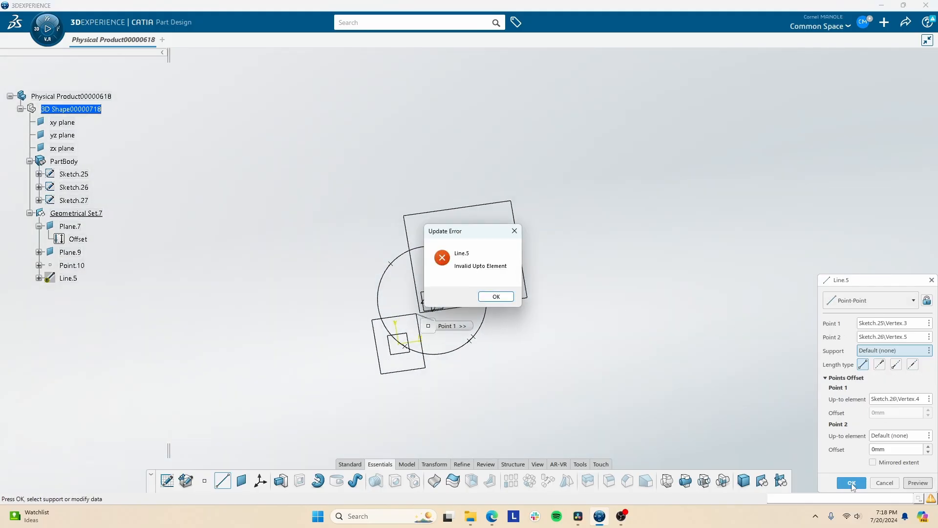
pyautogui.press('Return')
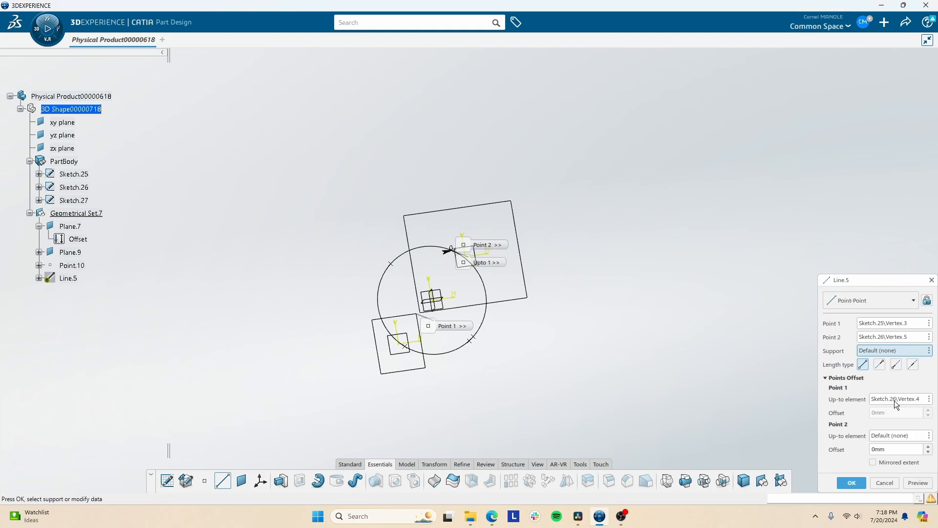
pyautogui.click(932, 280)
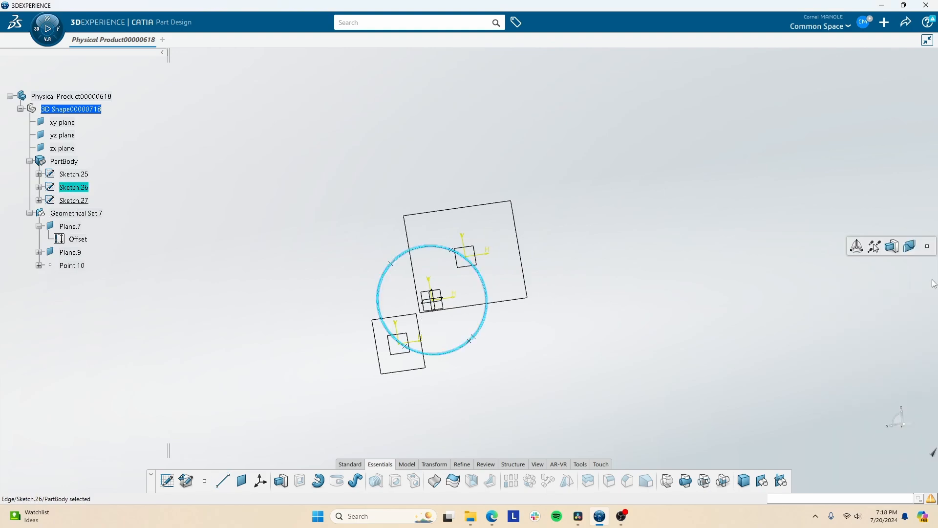
# - Create a Point-Point line from the small rectangle's upper-right corner to the upper-right point on the circle
pyautogui.moveTo(505, 286); pyautogui.dragTo(478, 379, button='middle')
pyautogui.click(469, 389)
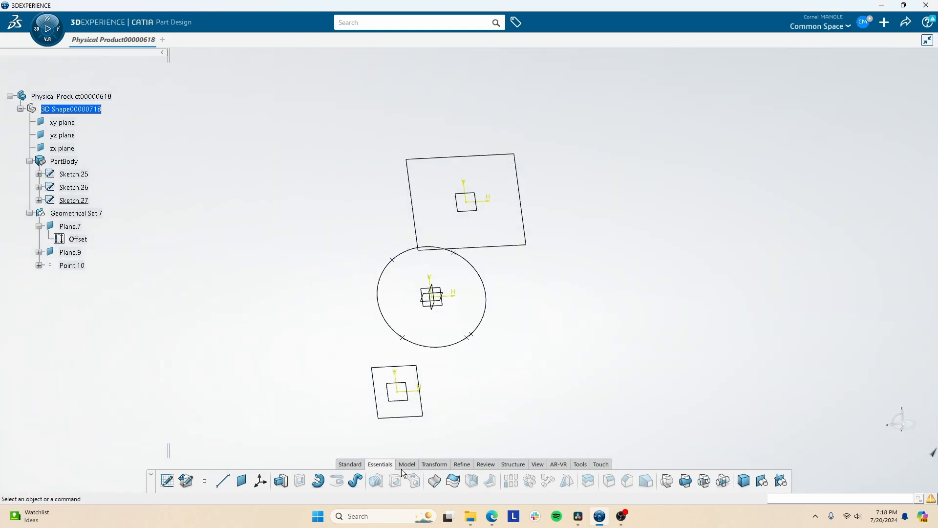
pyautogui.click(222, 485)
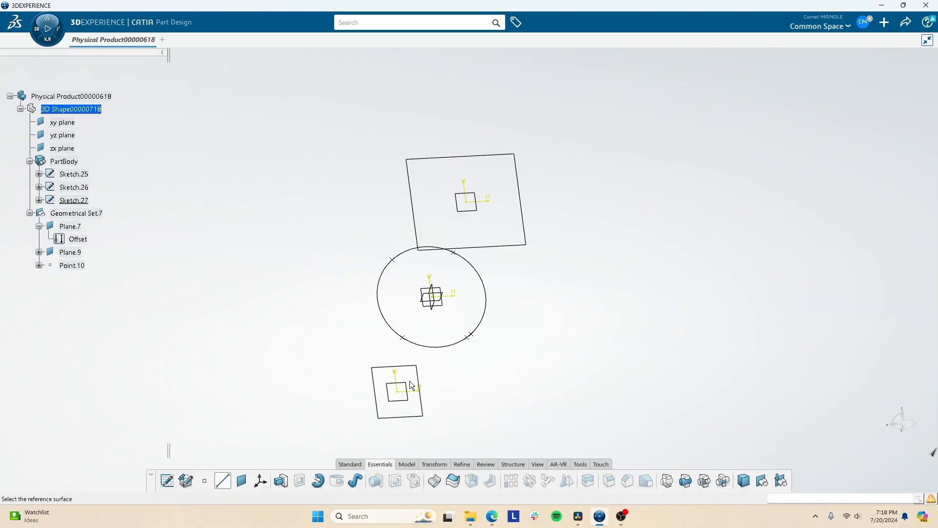
pyautogui.click(416, 365)
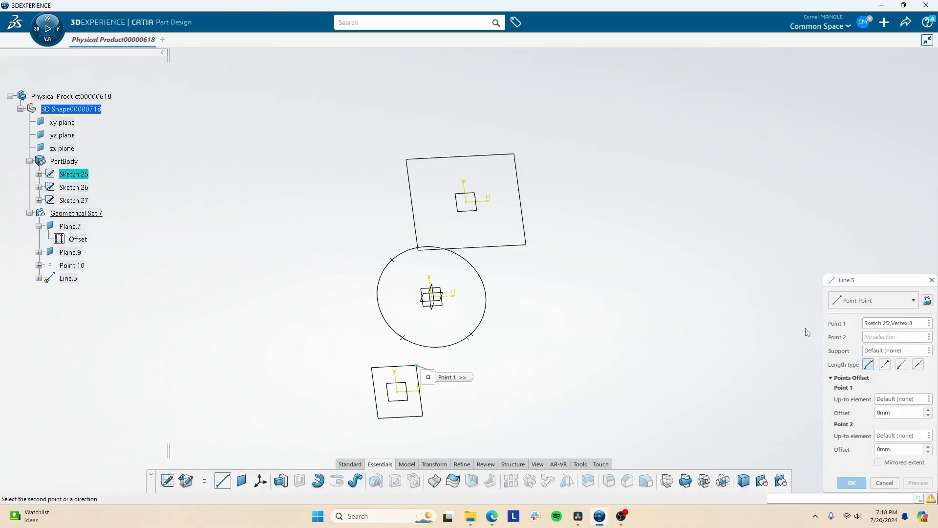
pyautogui.click(454, 251)
pyautogui.click(917, 483)
pyautogui.click(851, 483)
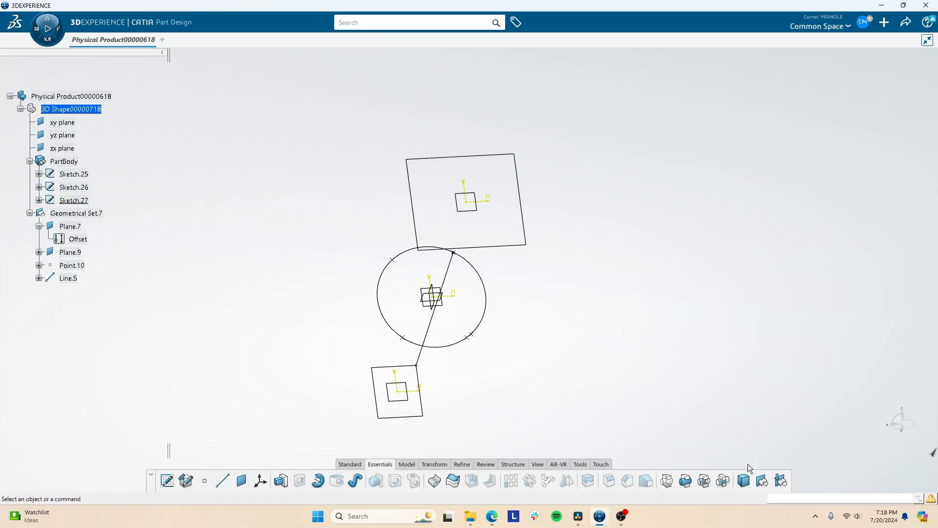
# - Set up a multi-sections solid using the small rectangle and the circle as sections, in that order
pyautogui.moveTo(467, 326)
pyautogui.mouseDown(button='middle')
pyautogui.moveTo(466, 338)
pyautogui.moveTo(487, 335)
pyautogui.moveTo(335, 352)
pyautogui.moveTo(450, 327)
pyautogui.mouseUp(button='middle')
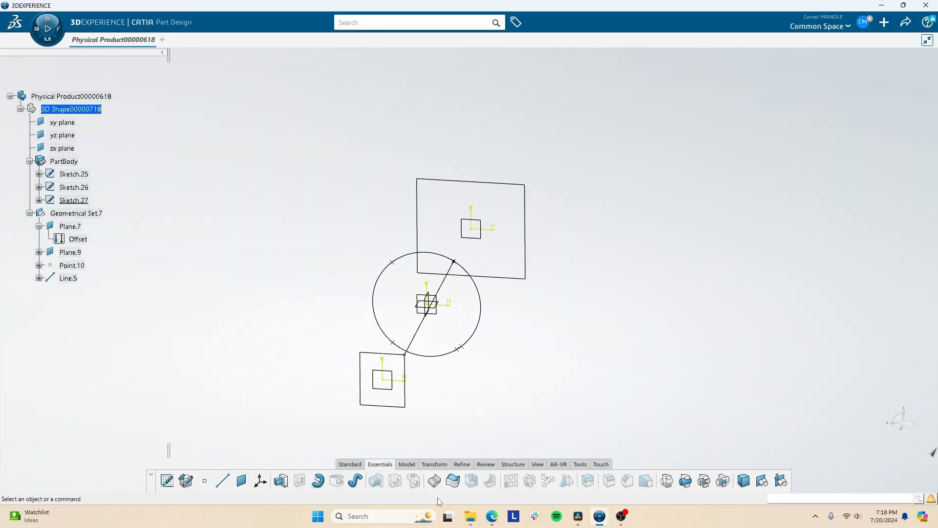
pyautogui.click(434, 464)
pyautogui.click(414, 464)
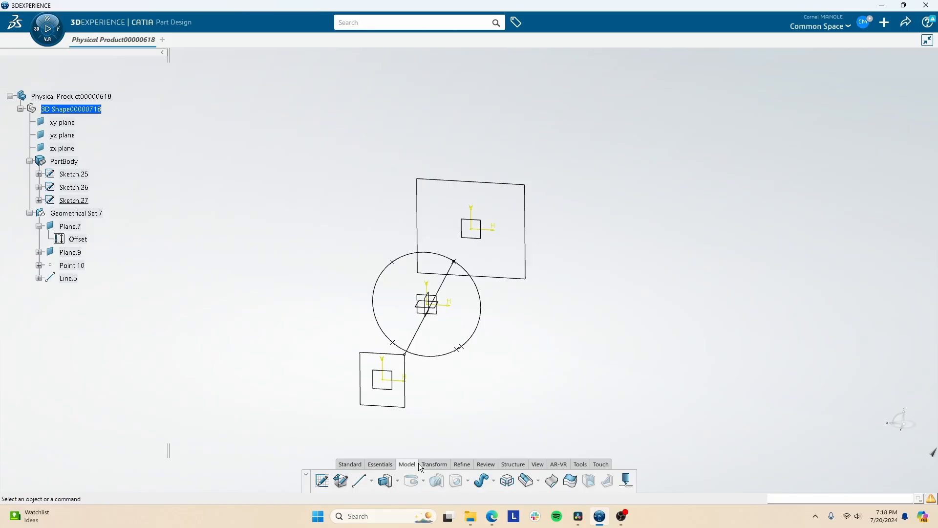
pyautogui.click(526, 481)
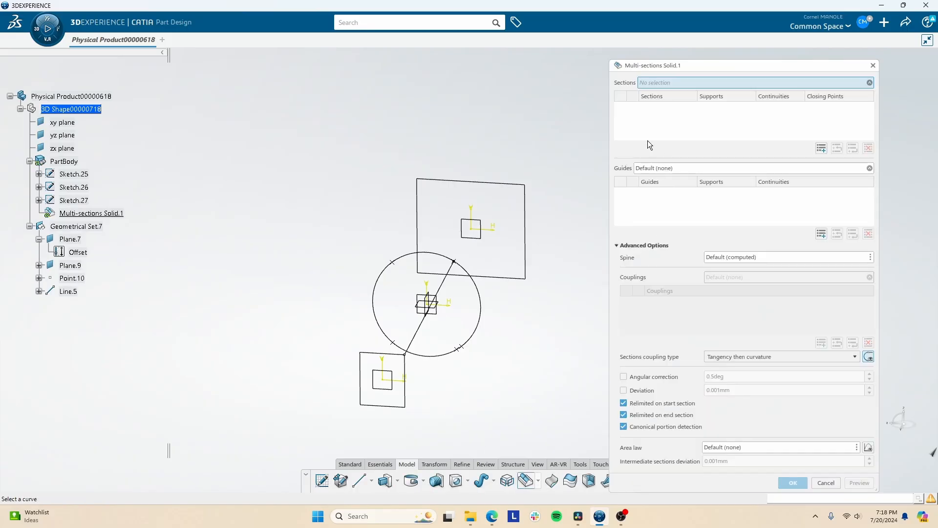
pyautogui.click(404, 397)
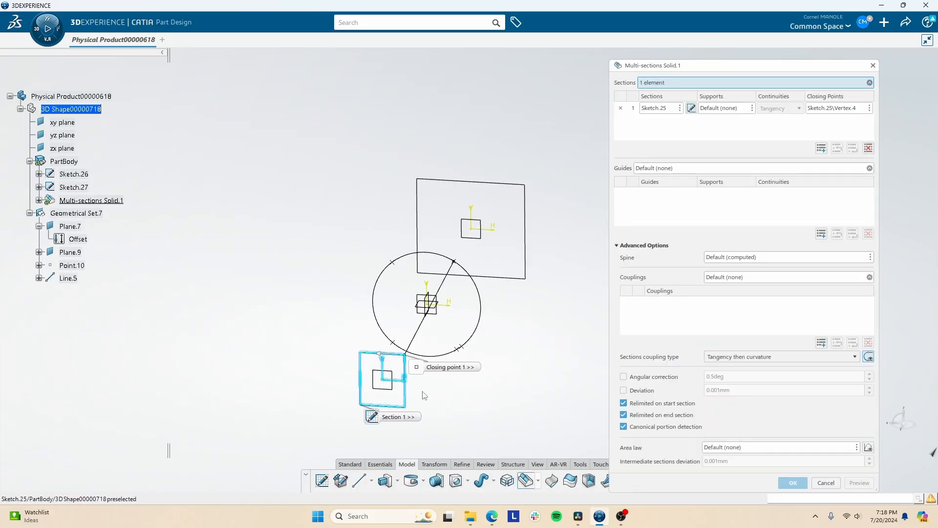
pyautogui.click(450, 356)
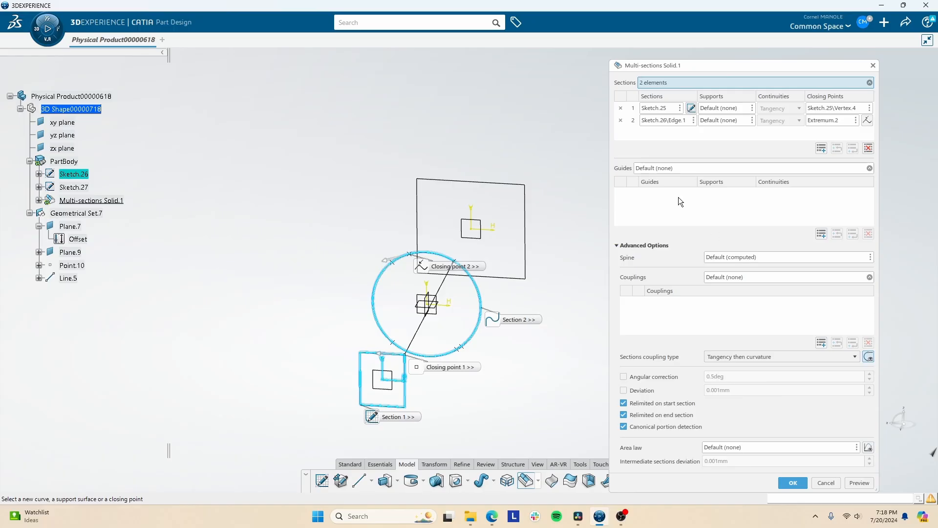
pyautogui.click(425, 334)
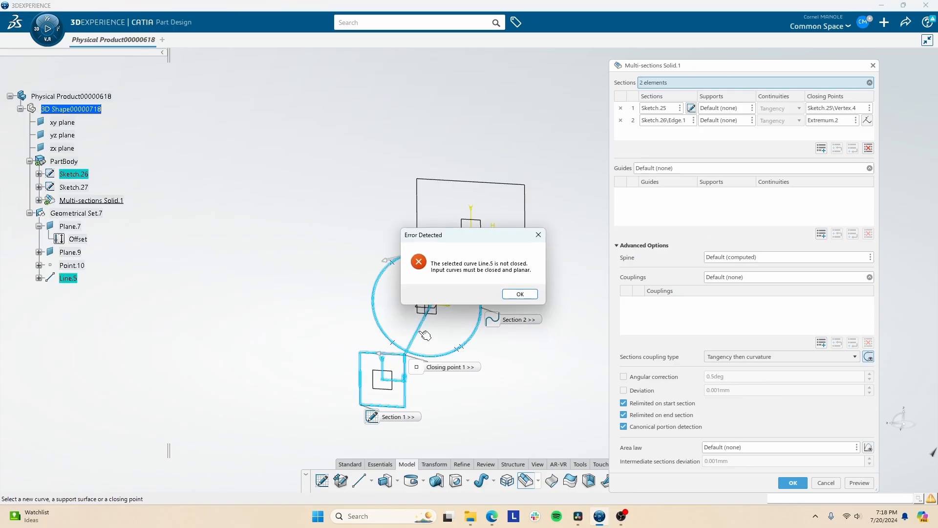
pyautogui.click(532, 297)
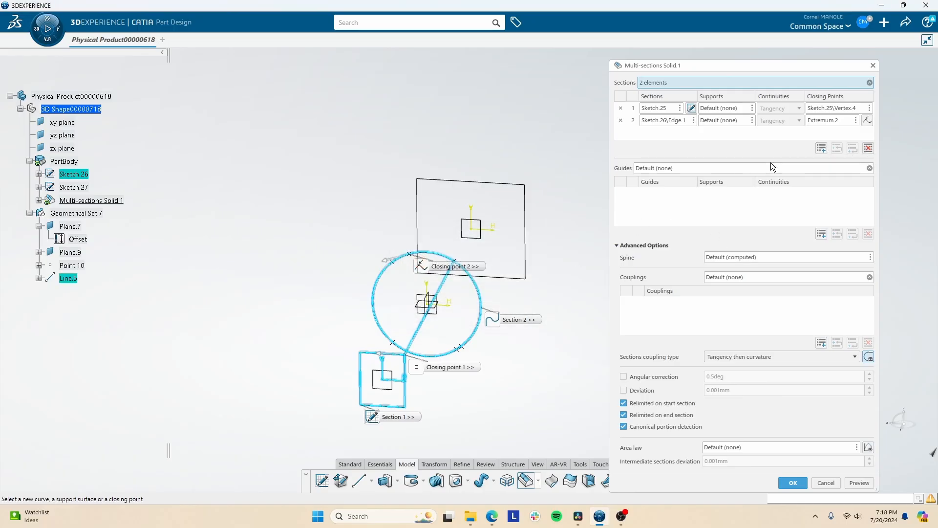
# - Try previewing the multi-sections solid with the connecting line as a guide, and remove that guide
pyautogui.click(661, 168)
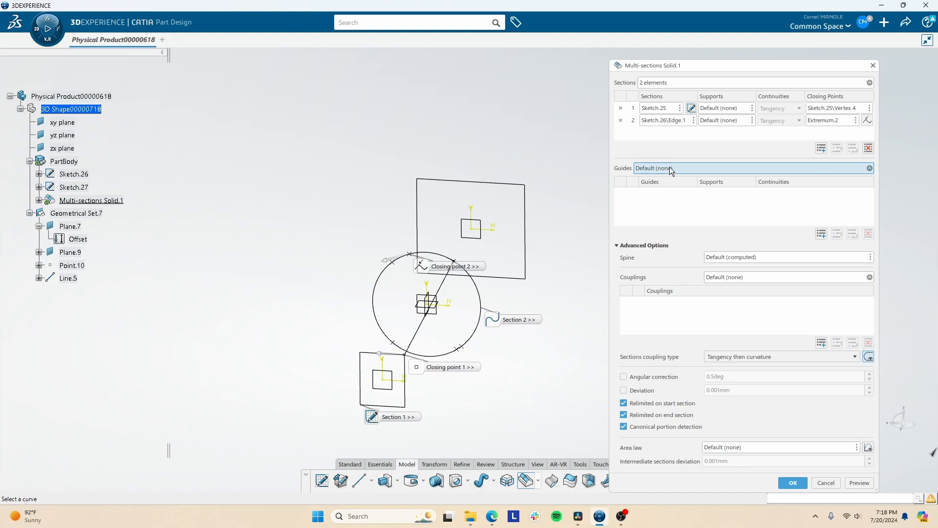
pyautogui.click(425, 331)
pyautogui.click(859, 482)
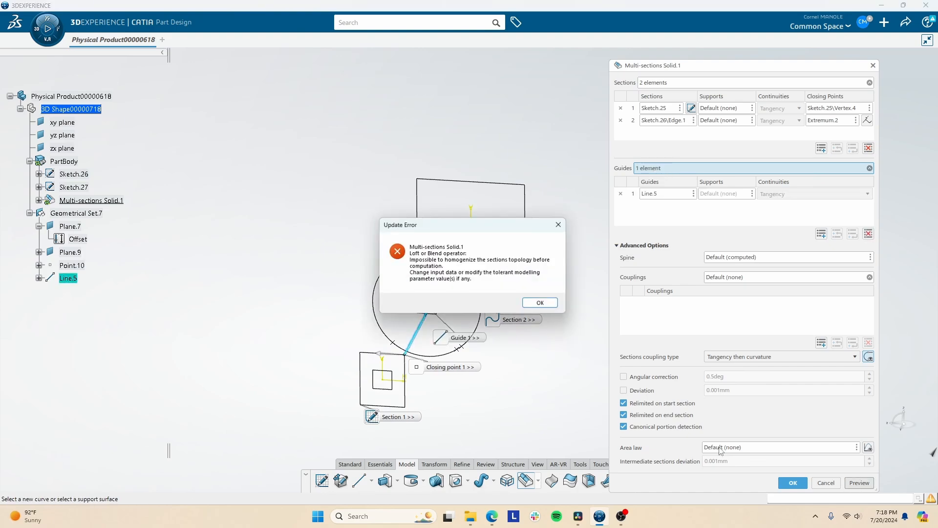
pyautogui.click(547, 304)
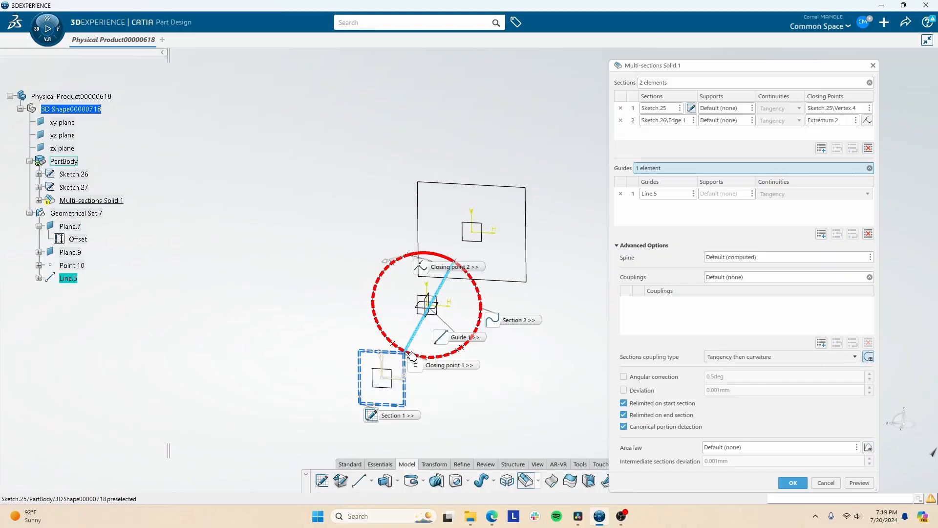
pyautogui.moveTo(454, 291)
pyautogui.mouseDown(button='middle')
pyautogui.moveTo(454, 321)
pyautogui.moveTo(453, 305)
pyautogui.mouseUp(button='middle')
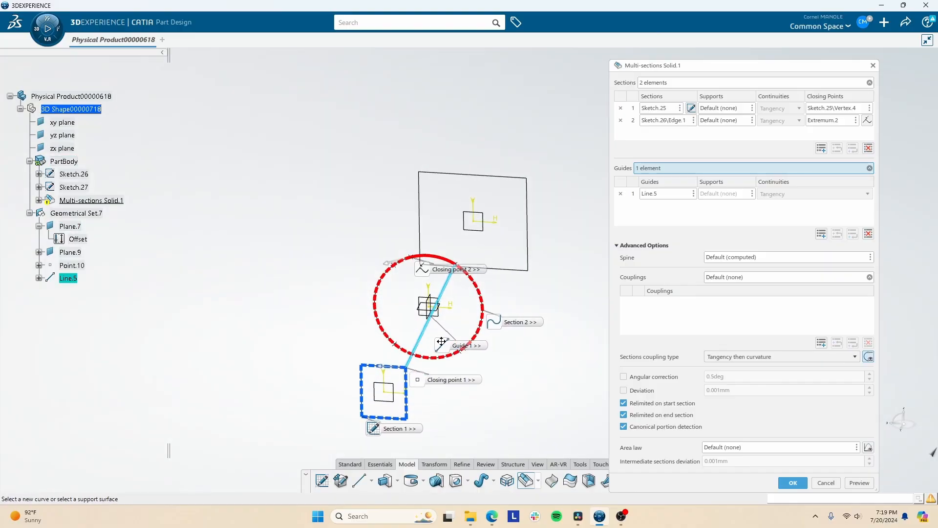
pyautogui.click(630, 195)
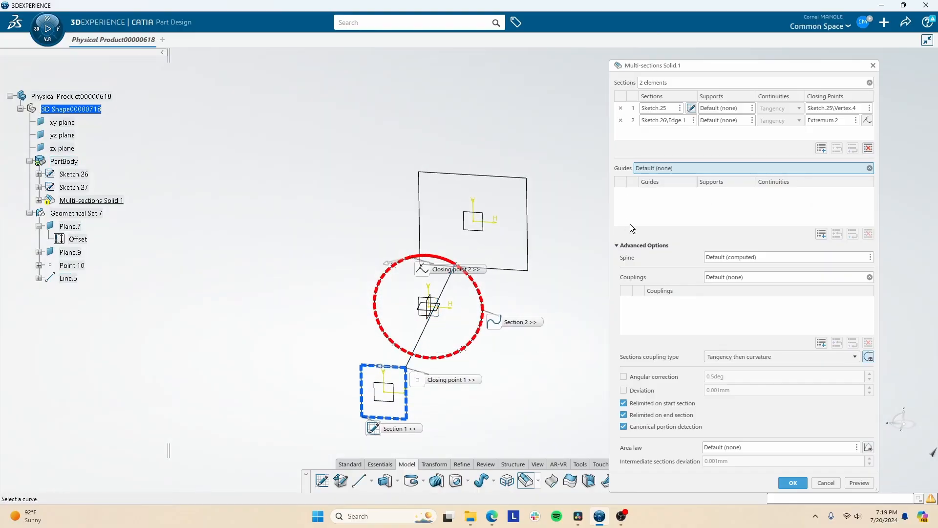
# - Change the small rectangle section's closing point to the rectangle's lower-right corner
pyautogui.click(832, 109)
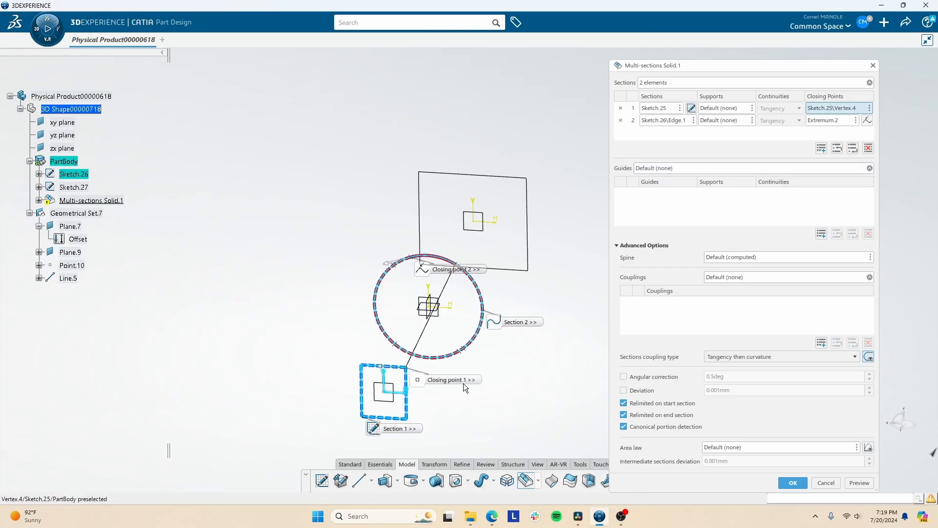
pyautogui.click(389, 430)
pyautogui.moveTo(379, 430); pyautogui.dragTo(288, 445)
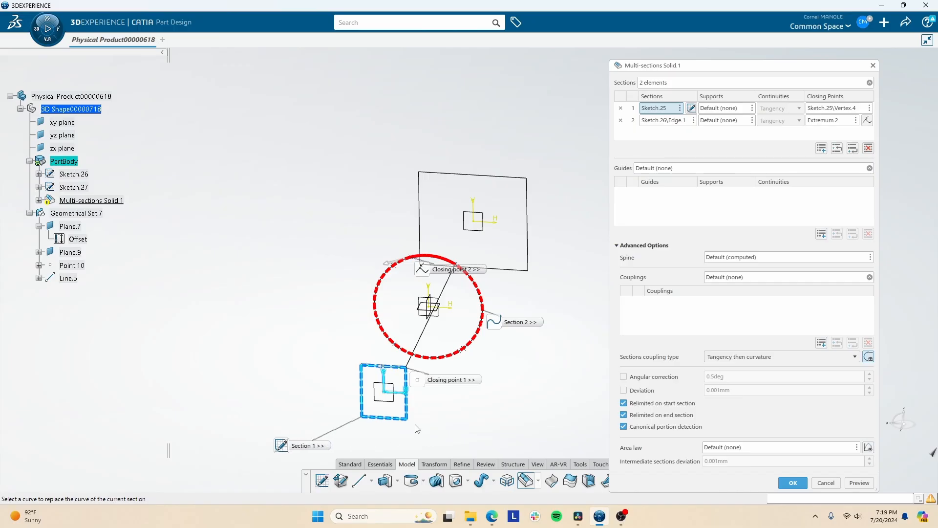
pyautogui.click(411, 423)
pyautogui.click(822, 120)
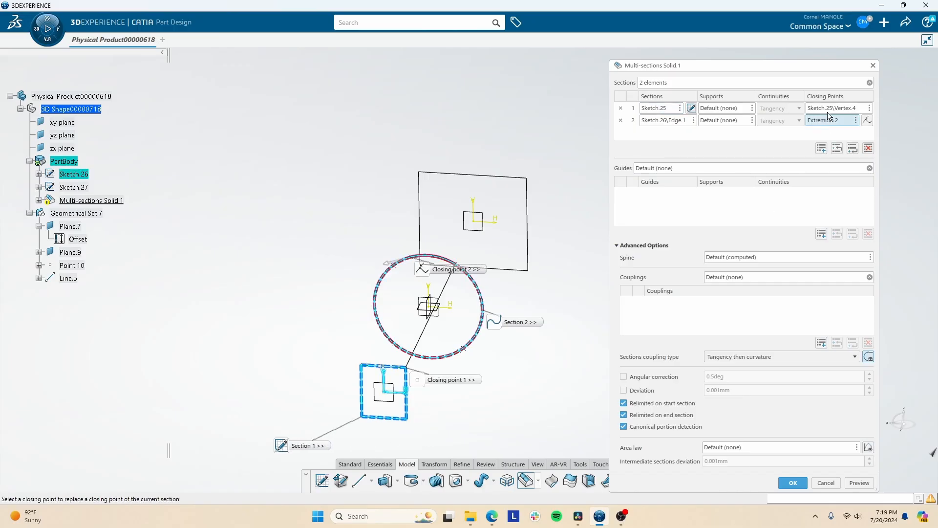
pyautogui.click(830, 108)
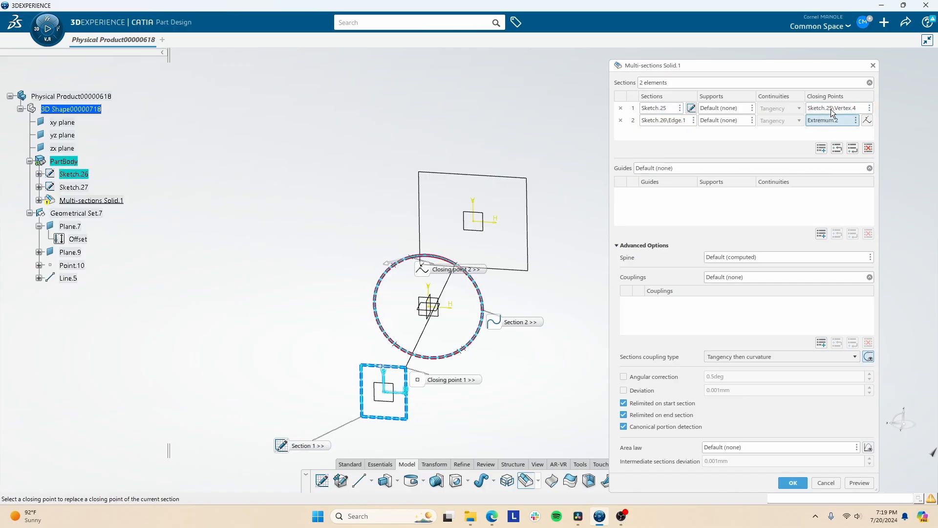
pyautogui.click(410, 421)
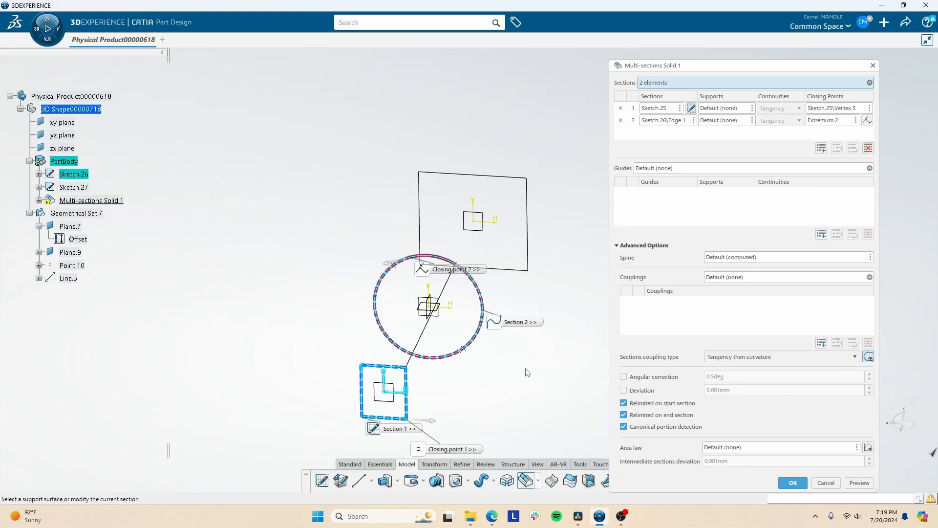
# - Replace the circle section's closing point with the lower-right point on the circle and move its label clear
pyautogui.click(831, 120)
pyautogui.click(466, 353)
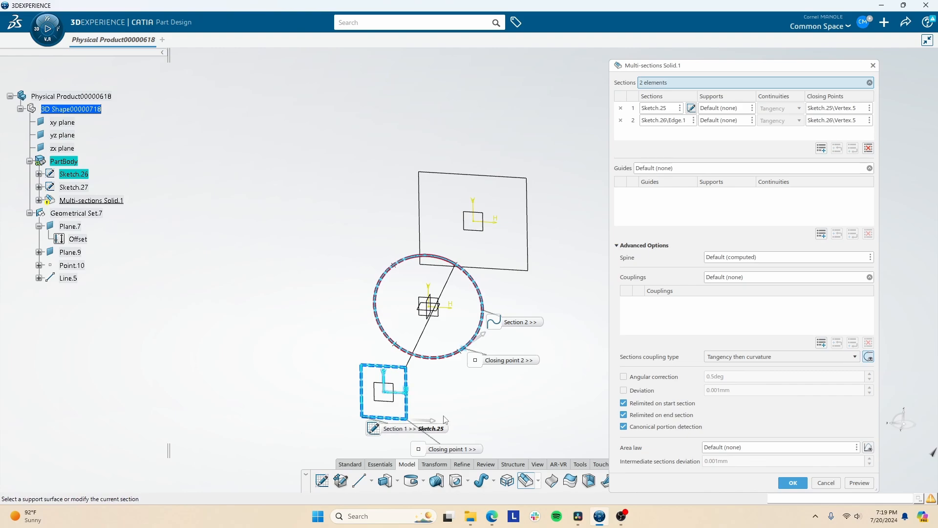
pyautogui.moveTo(479, 368); pyautogui.dragTo(482, 413)
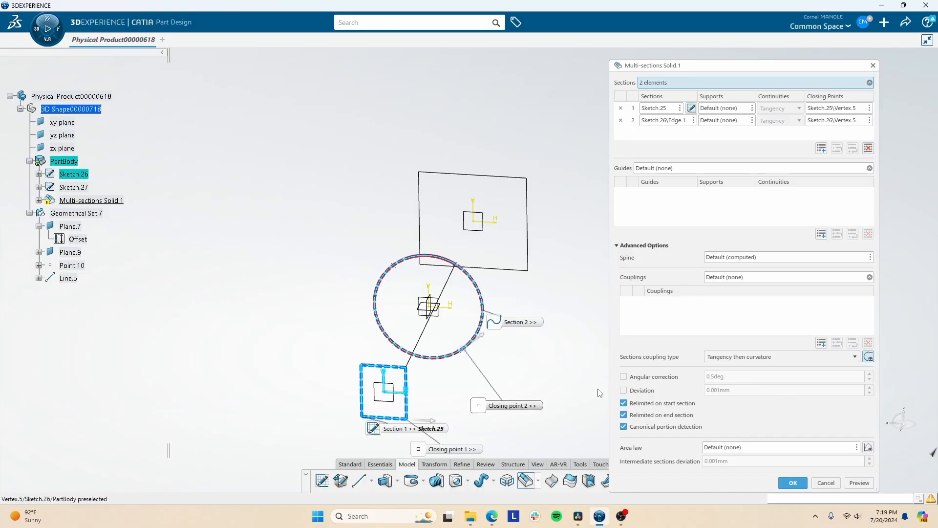
# - Set the sections coupling type to Ratio, preview the multi-sections solid and create it
pyautogui.click(858, 483)
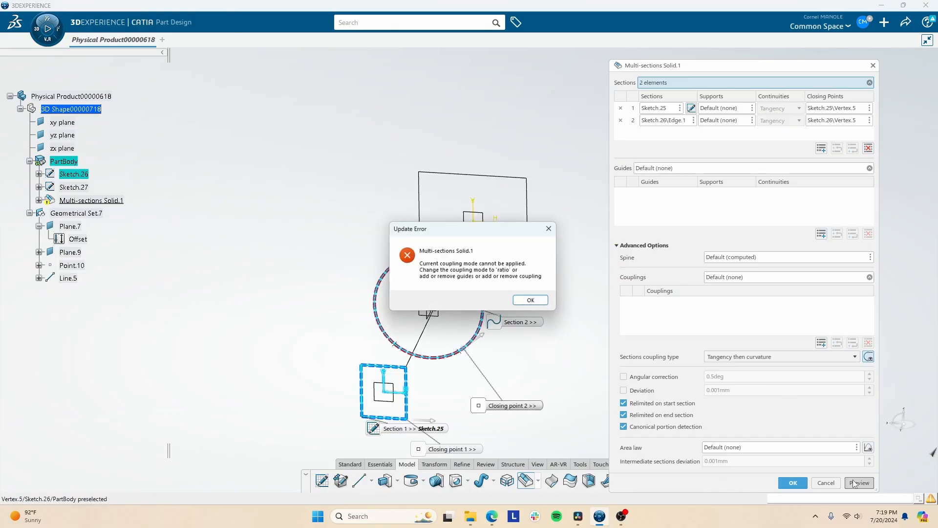
pyautogui.click(513, 300)
pyautogui.click(716, 356)
pyautogui.click(719, 365)
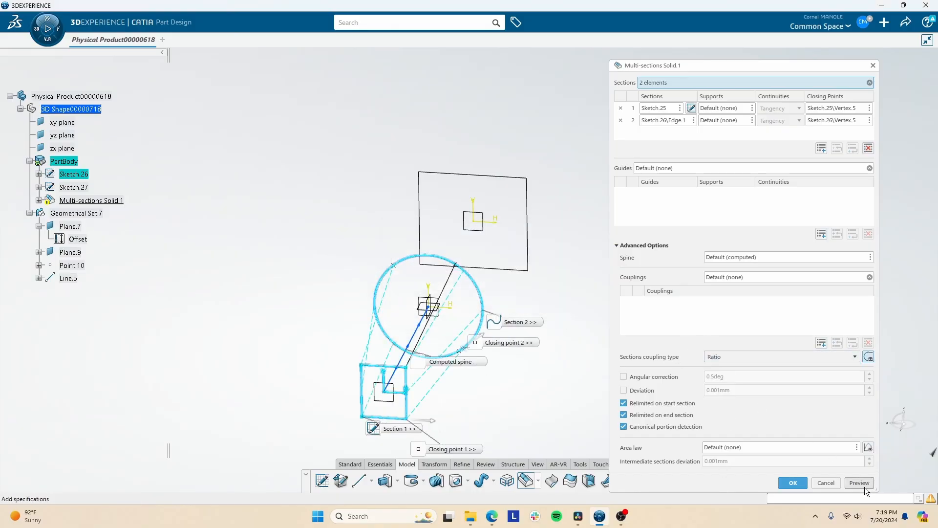
pyautogui.click(860, 484)
pyautogui.click(792, 483)
# - Inspect the multi-sections solid from several sides, convert it with Direct Edit and dismiss the update error
pyautogui.moveTo(459, 342); pyautogui.dragTo(430, 298, button='middle')
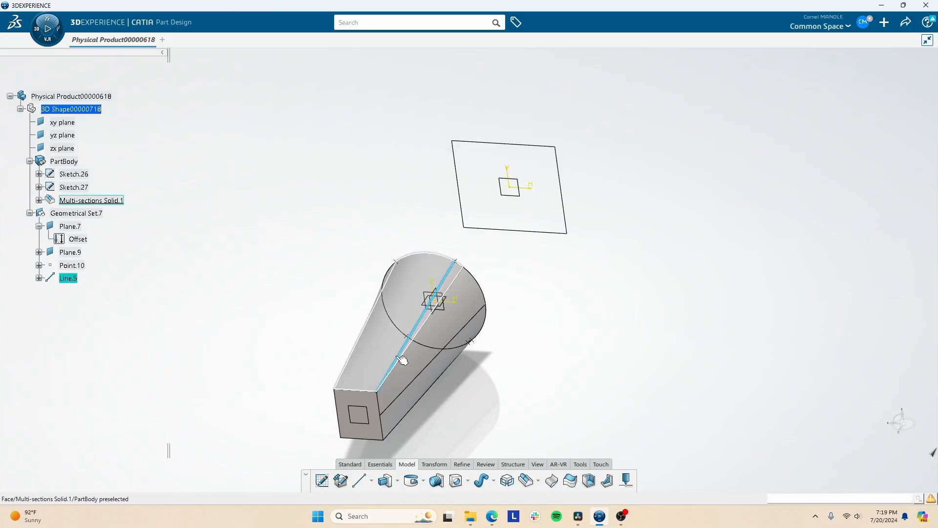
pyautogui.moveTo(403, 356); pyautogui.dragTo(447, 273, button='middle')
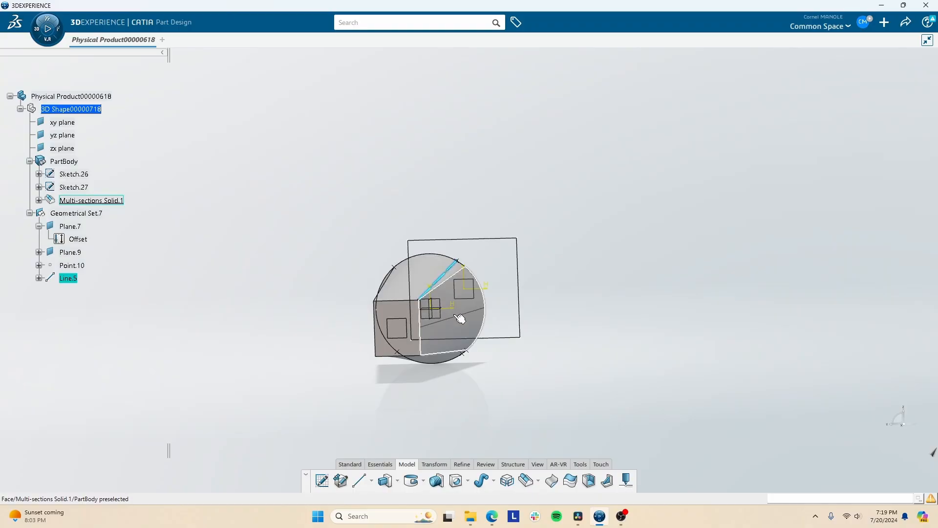
pyautogui.moveTo(451, 277); pyautogui.dragTo(353, 362, button='middle')
pyautogui.click(354, 361)
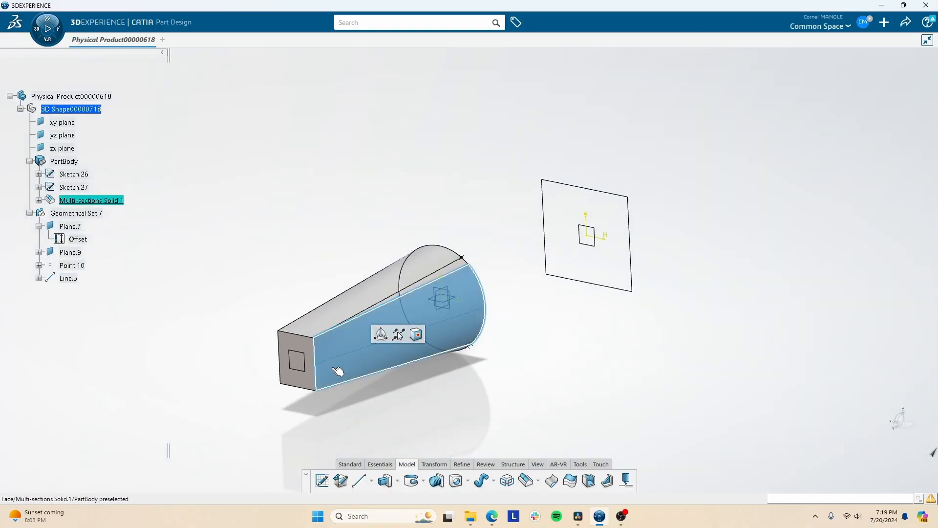
pyautogui.click(341, 321)
pyautogui.rightClick(342, 316)
pyautogui.moveTo(404, 306)
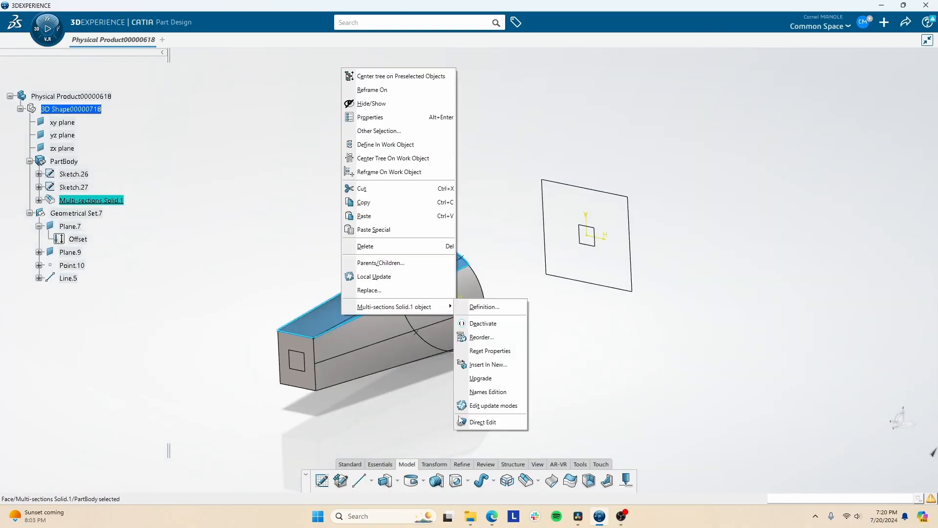
pyautogui.click(483, 421)
pyautogui.moveTo(391, 359); pyautogui.dragTo(445, 337, button='middle')
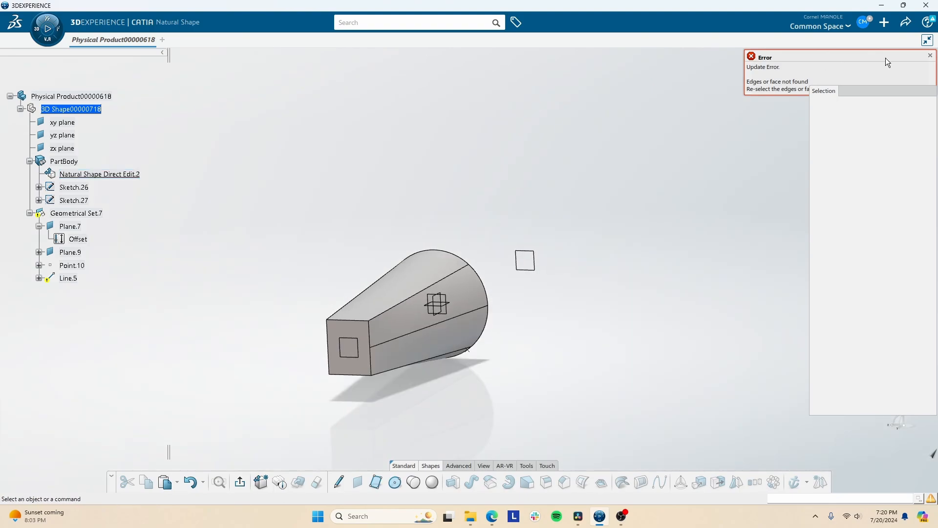
pyautogui.click(929, 56)
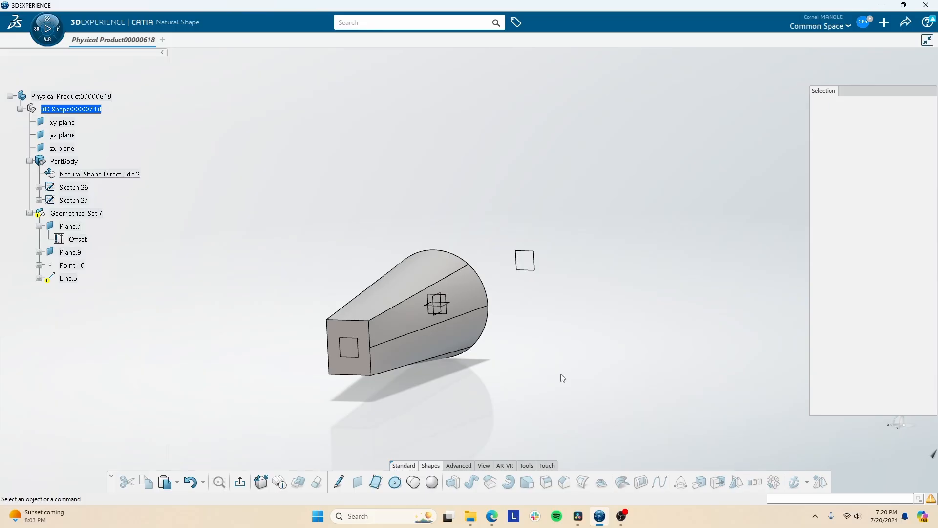
# - Exit Direct Edit, close the update diagnosis and delete the broken guide line, Line.5
pyautogui.click(239, 482)
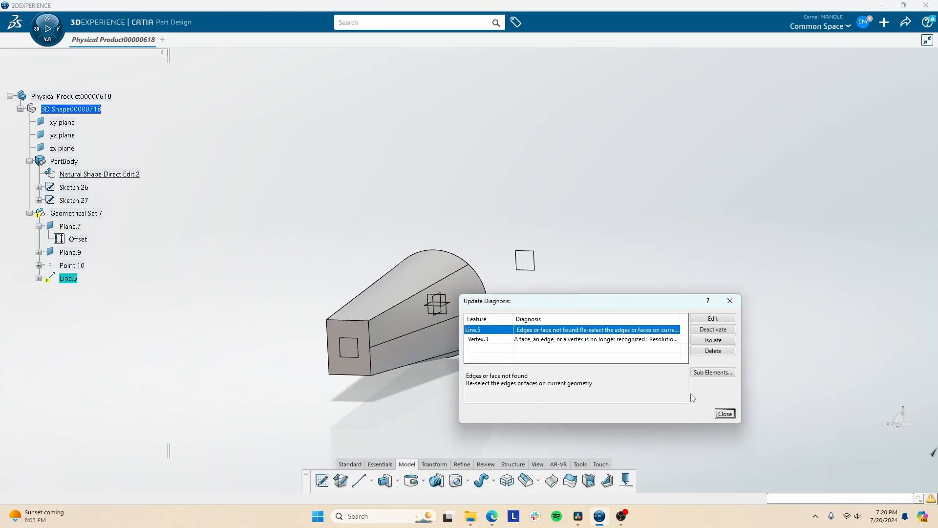
pyautogui.click(714, 413)
pyautogui.click(68, 278)
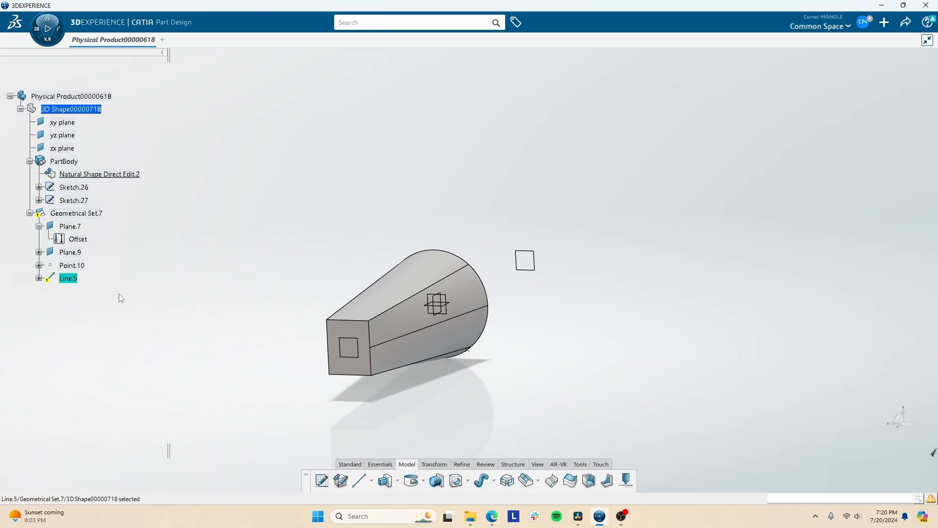
pyautogui.press('Delete')
# - Try translating the whole solid freehand, up and away from its original position, and select the resulting translation in the tree
pyautogui.click(435, 464)
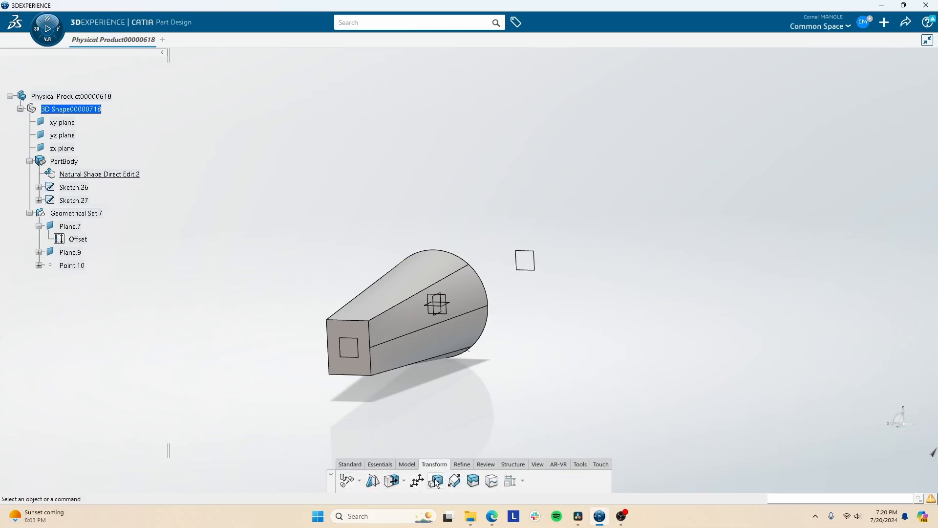
pyautogui.click(409, 319)
pyautogui.moveTo(395, 305); pyautogui.dragTo(330, 203)
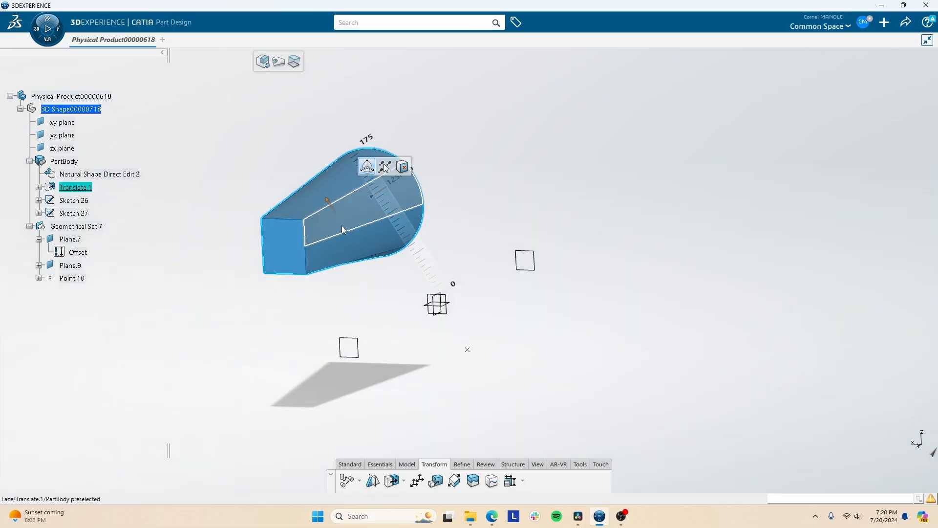
pyautogui.click(307, 338)
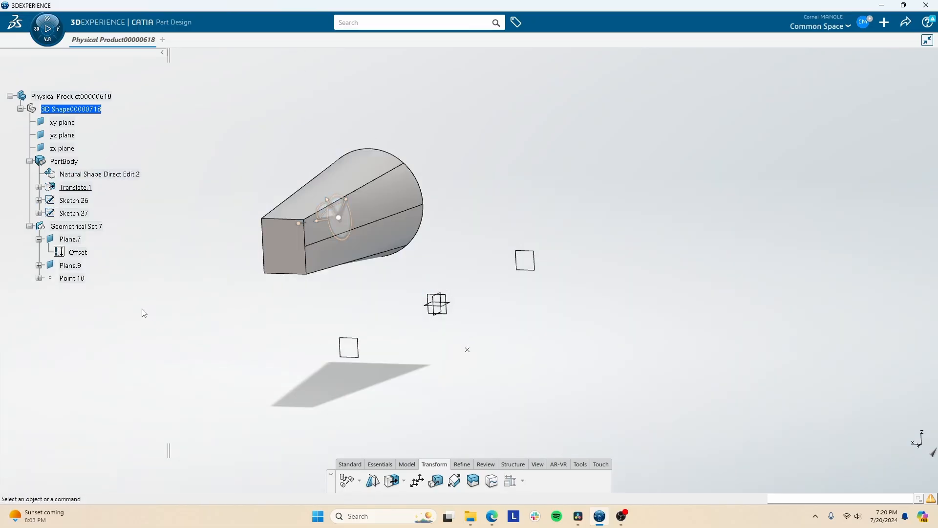
pyautogui.click(86, 188)
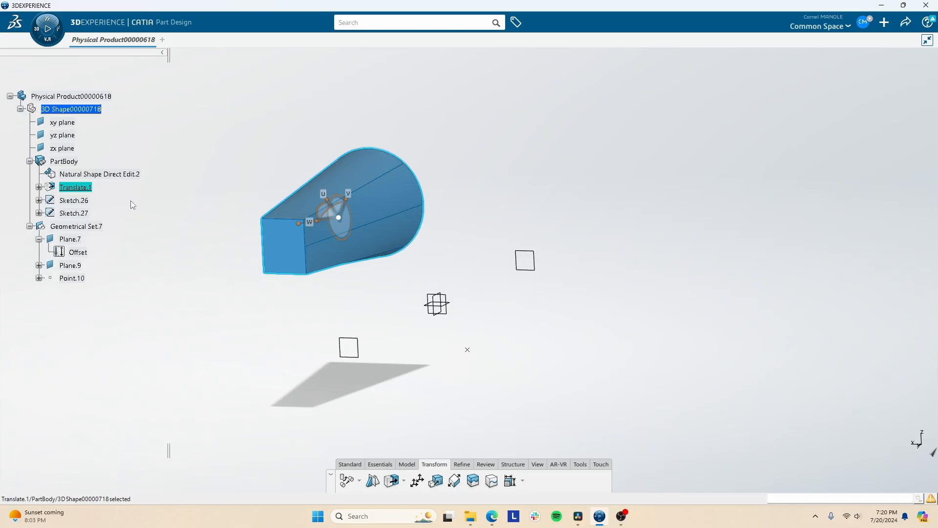
pyautogui.click(166, 370)
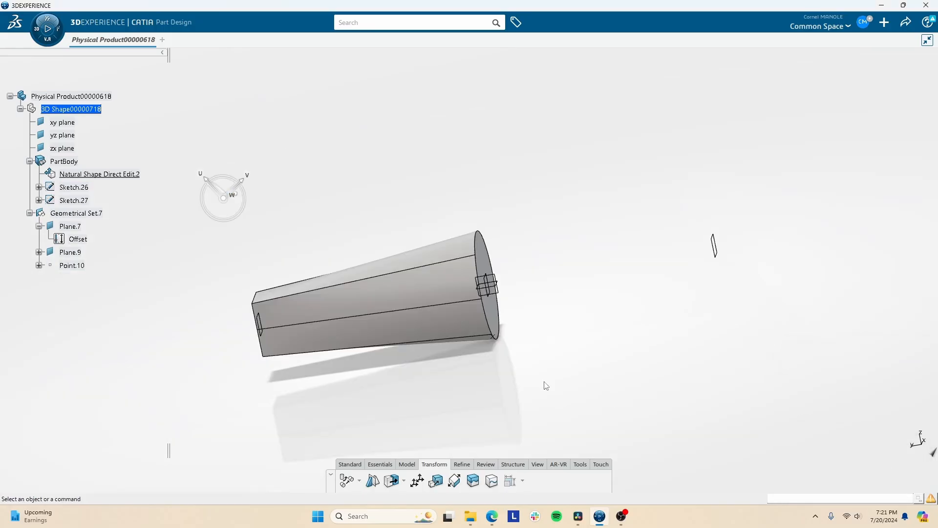
pyautogui.click(464, 468)
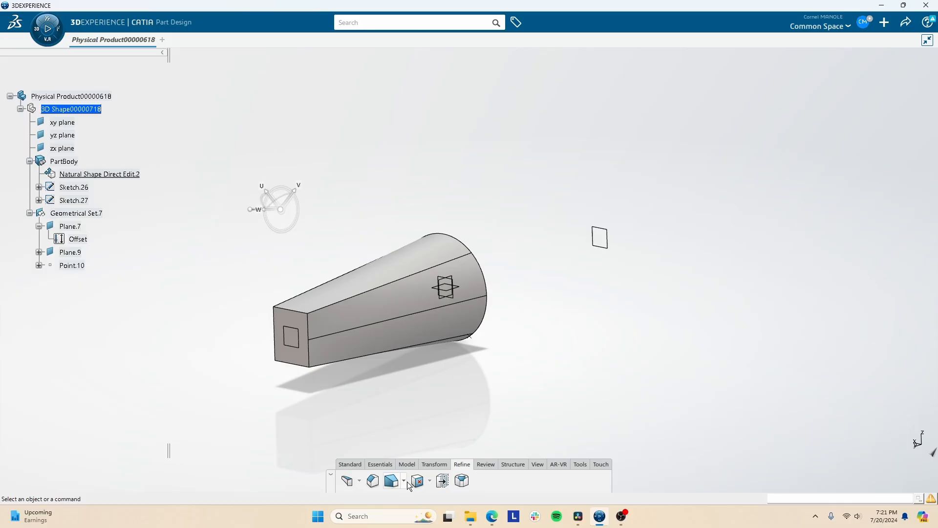
pyautogui.click(404, 482)
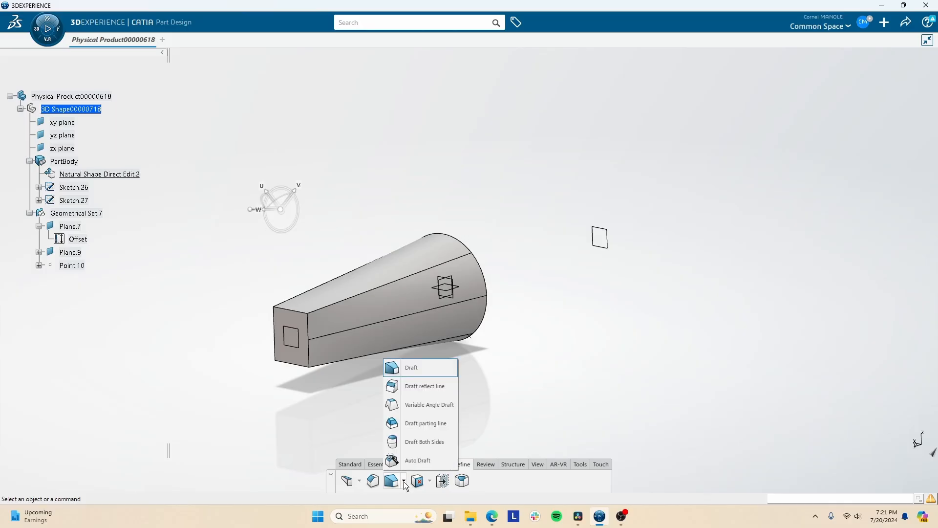
pyautogui.click(431, 481)
pyautogui.click(430, 480)
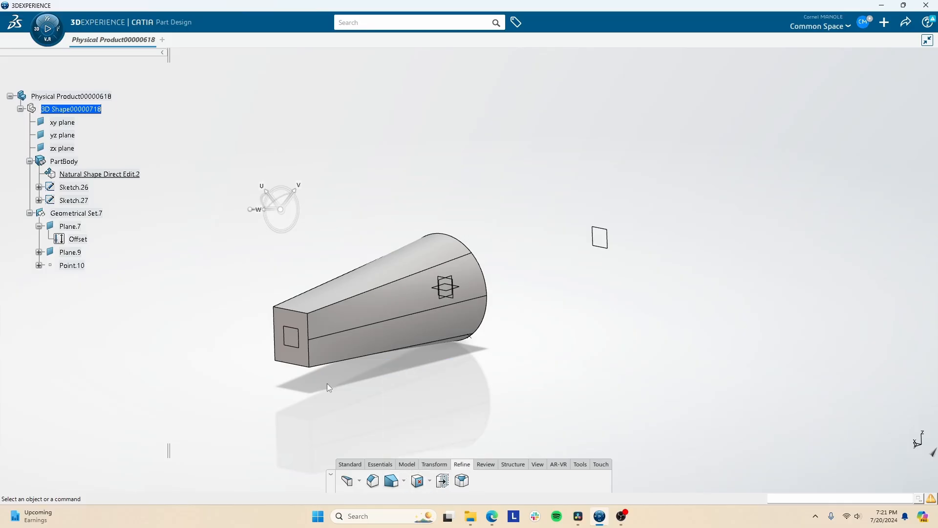
# - Select the direct-edit solid together with the remaining planes, sketches and point, and delete them
pyautogui.moveTo(337, 344)
pyautogui.mouseDown(button='middle')
pyautogui.moveTo(370, 327)
pyautogui.moveTo(324, 356)
pyautogui.moveTo(343, 335)
pyautogui.mouseUp(button='middle')
pyautogui.moveTo(255, 223); pyautogui.dragTo(682, 428)
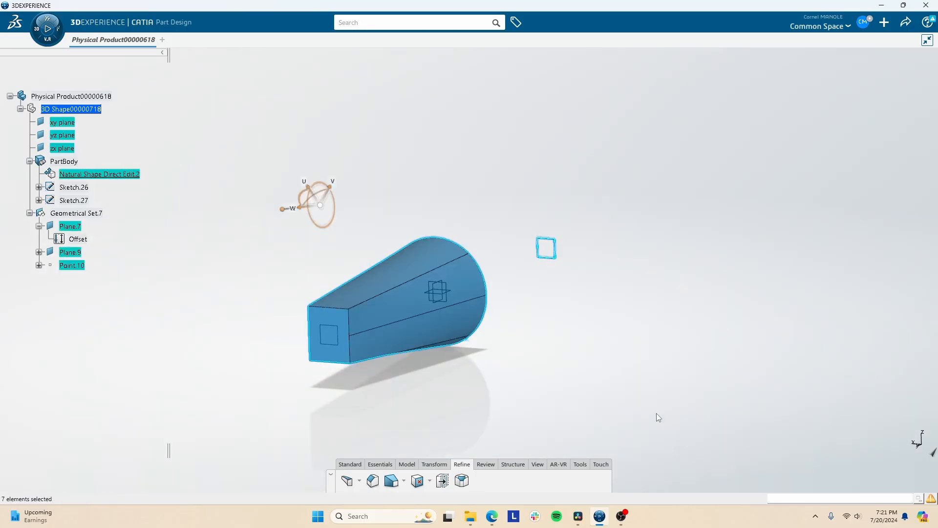
pyautogui.press('Delete')
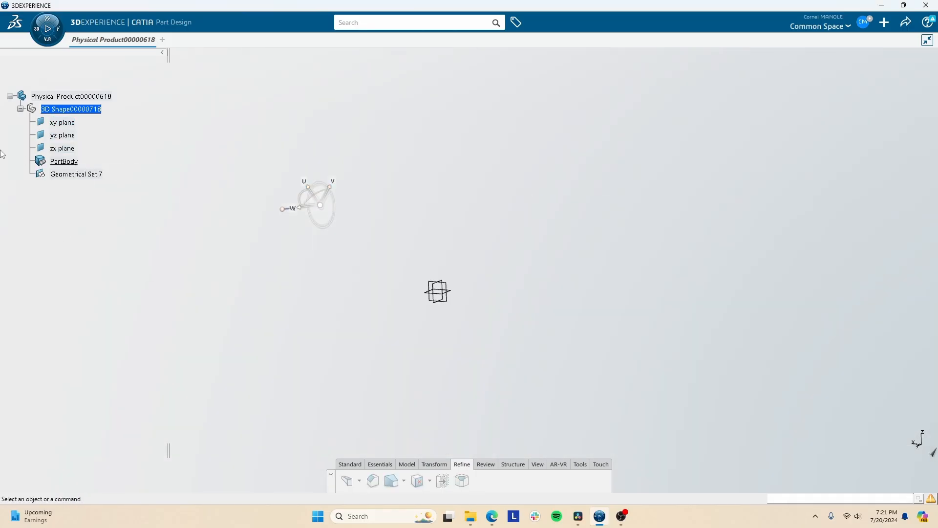
# - Create a sketch on a vertical reference plane and draw a centered rectangle at the origin, slightly taller than wide
pyautogui.click(374, 466)
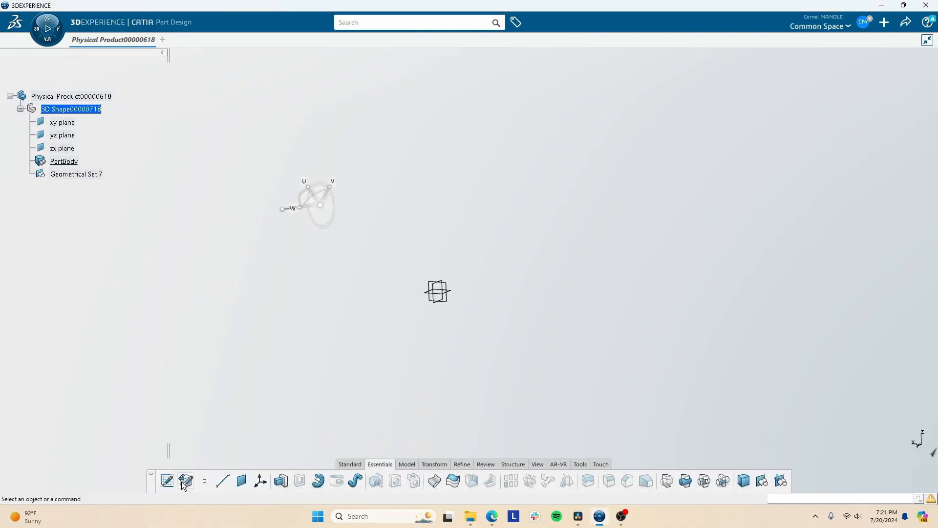
pyautogui.click(169, 482)
pyautogui.click(448, 299)
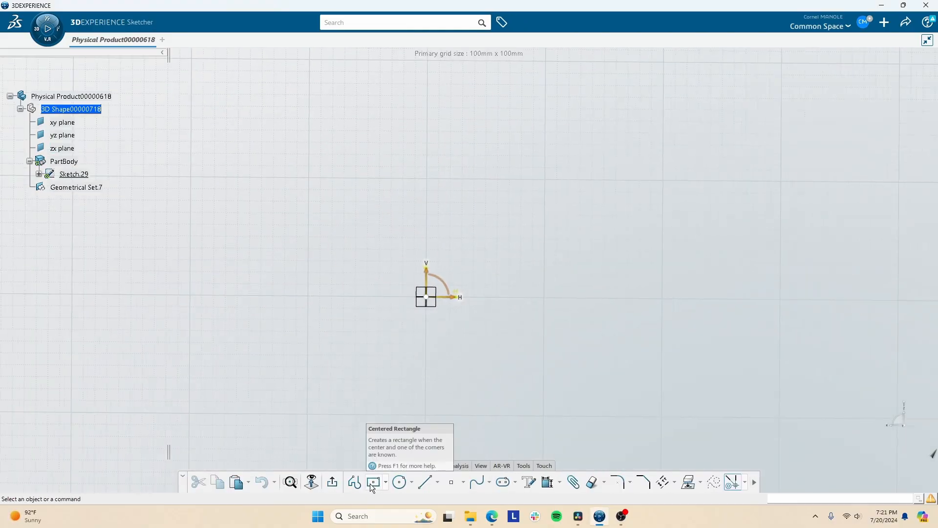
pyautogui.click(373, 481)
pyautogui.click(431, 294)
pyautogui.click(475, 353)
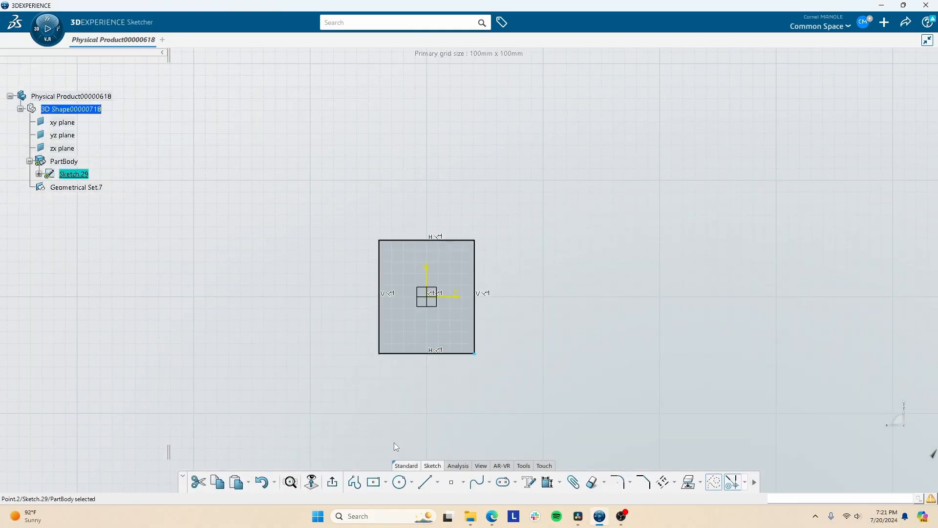
# - Exit the sketch and pad the rectangle into a solid block using the default settings
pyautogui.click(332, 482)
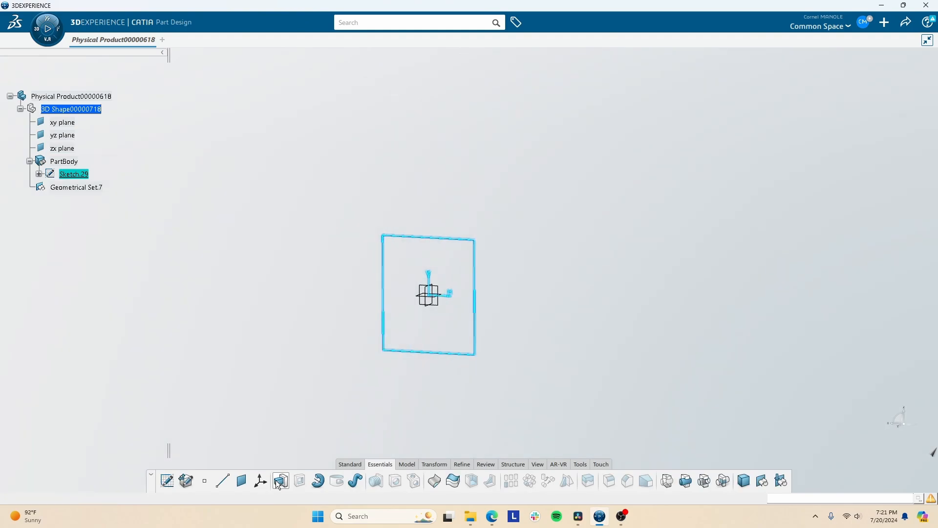
pyautogui.click(281, 481)
pyautogui.click(741, 288)
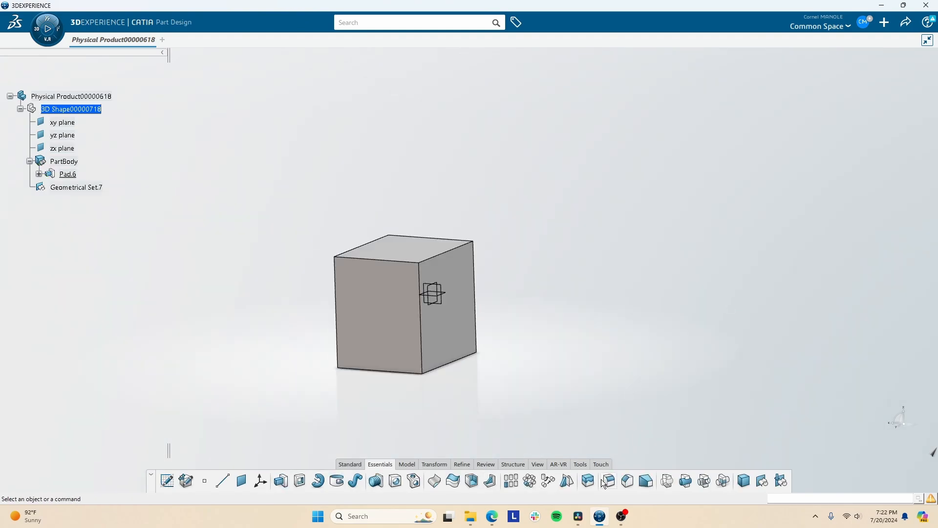
# - Chamfer the block's front vertical edge with a length of 5 mm at 45°
pyautogui.click(627, 480)
pyautogui.click(421, 317)
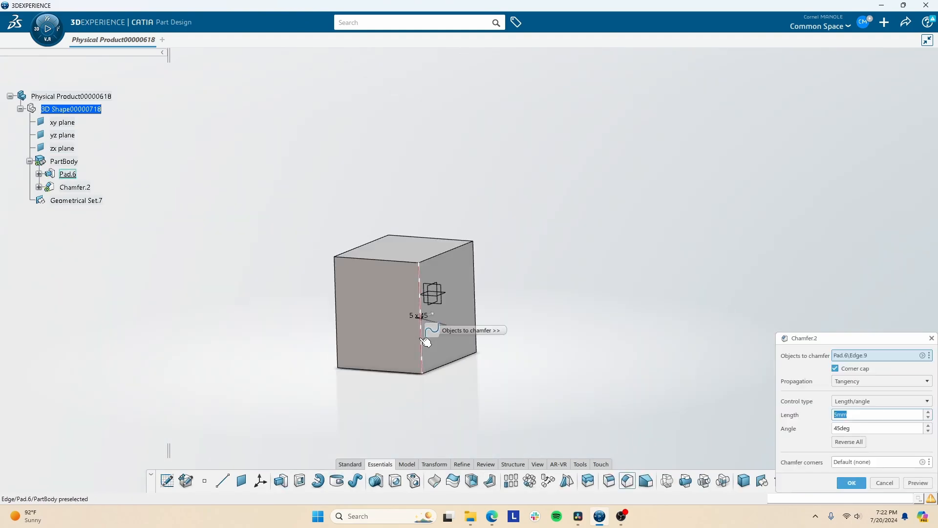
pyautogui.click(840, 483)
# - Remove the chamfered face at the block's front vertical edge using the Remove Face command
pyautogui.click(469, 462)
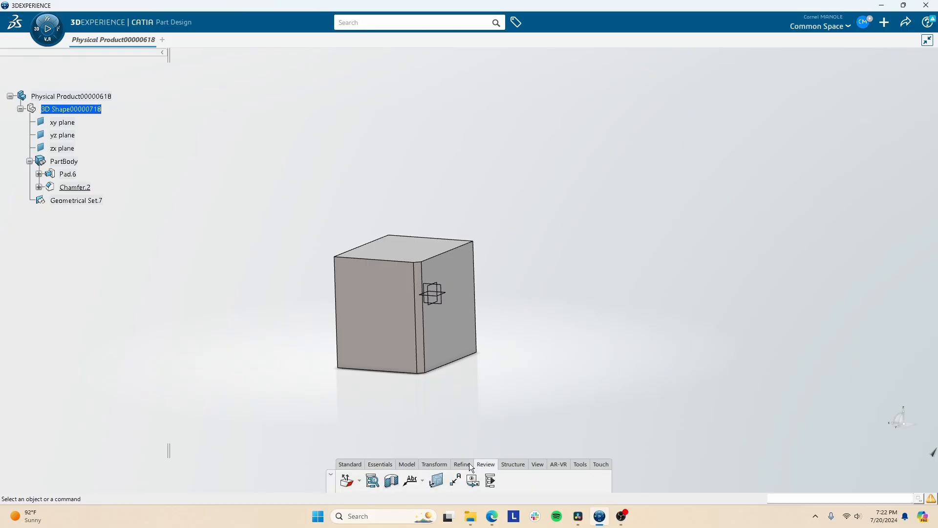
pyautogui.click(416, 481)
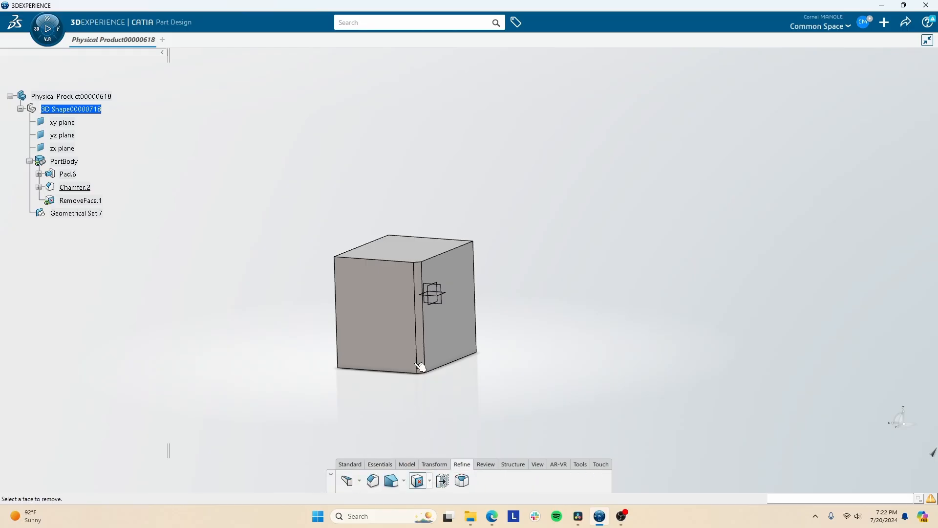
pyautogui.click(419, 323)
pyautogui.moveTo(424, 324); pyautogui.dragTo(411, 299, button='middle')
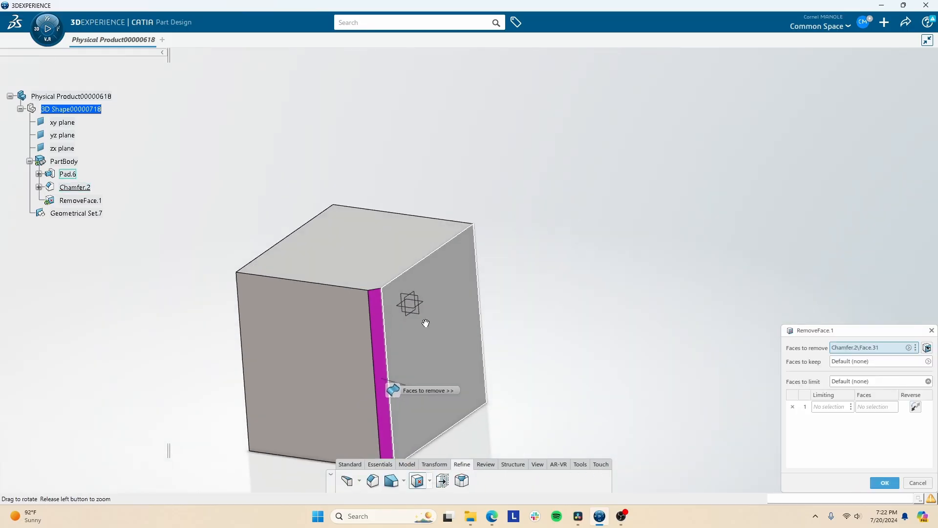
pyautogui.click(885, 483)
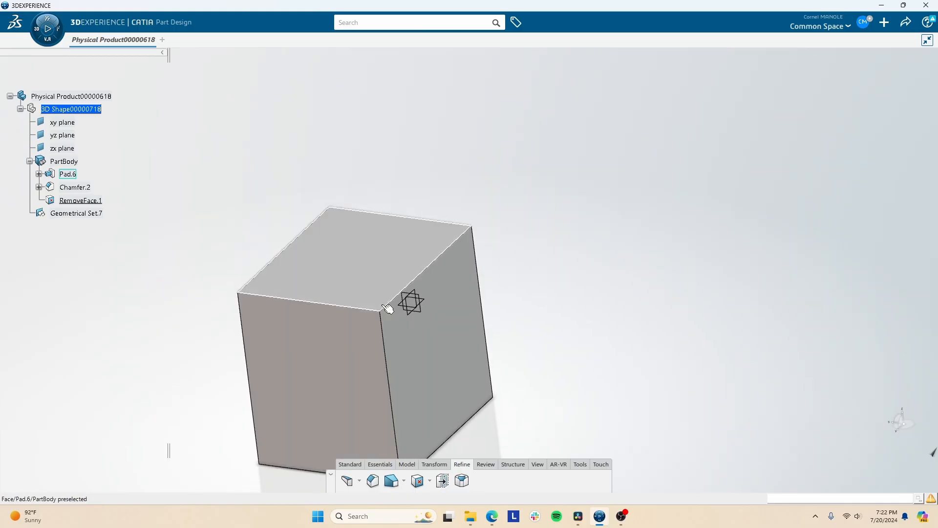
pyautogui.moveTo(342, 341); pyautogui.dragTo(448, 374, button='middle')
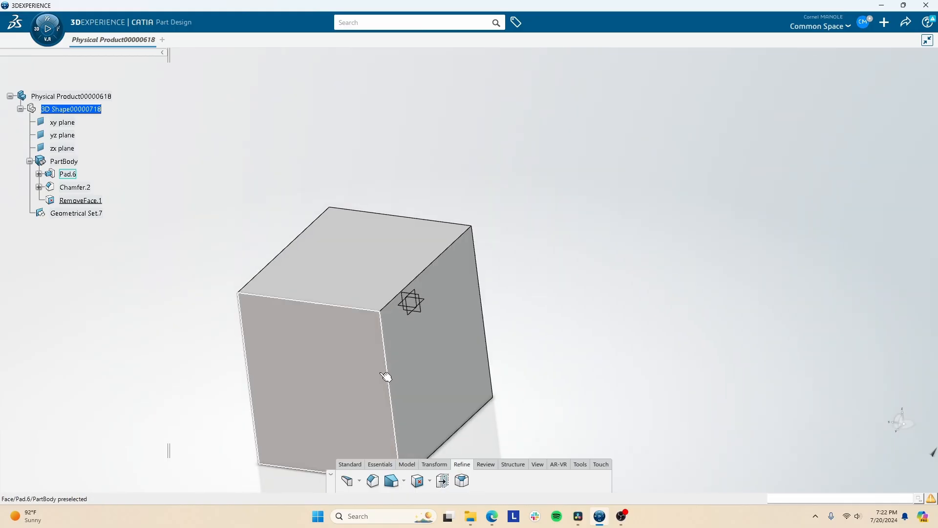
pyautogui.moveTo(407, 399); pyautogui.dragTo(338, 254, button='middle')
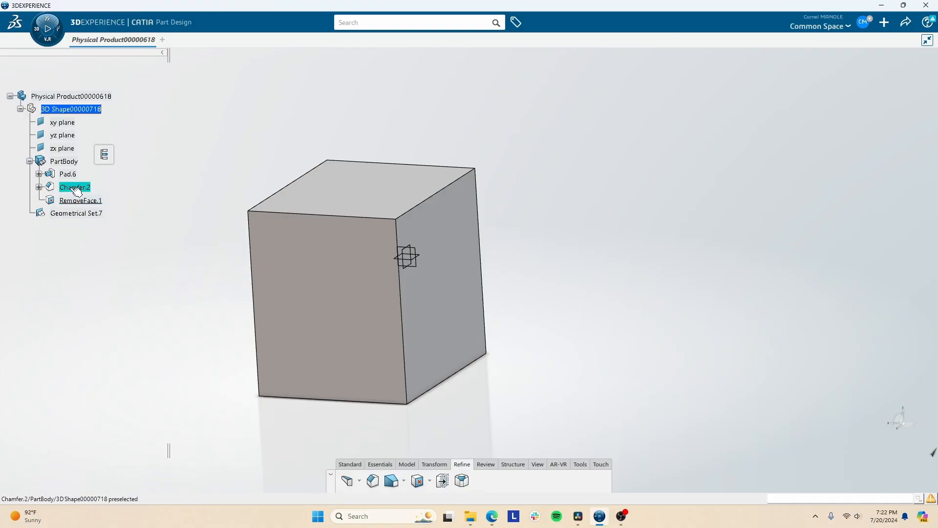
# - Delete the Remove Face feature from the part body
pyautogui.click(39, 188)
pyautogui.click(38, 187)
pyautogui.click(81, 201)
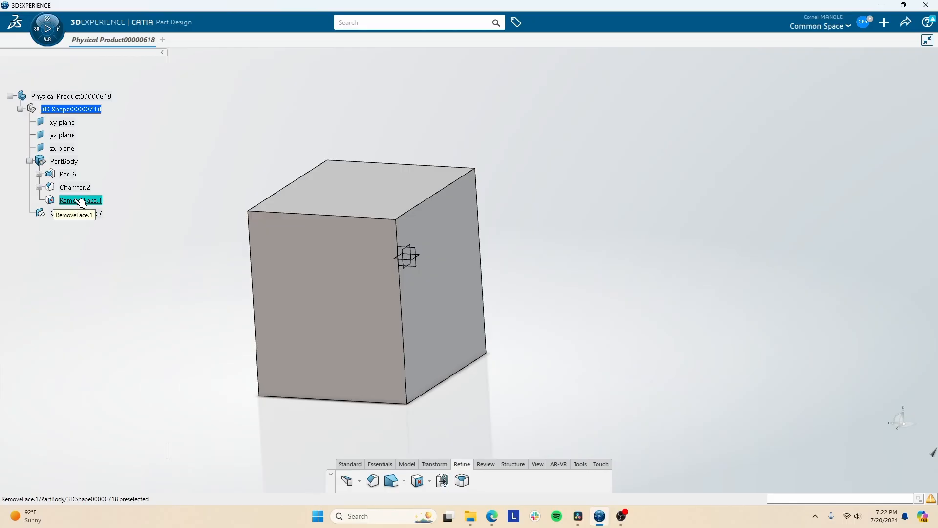
pyautogui.press('Delete')
pyautogui.click(881, 474)
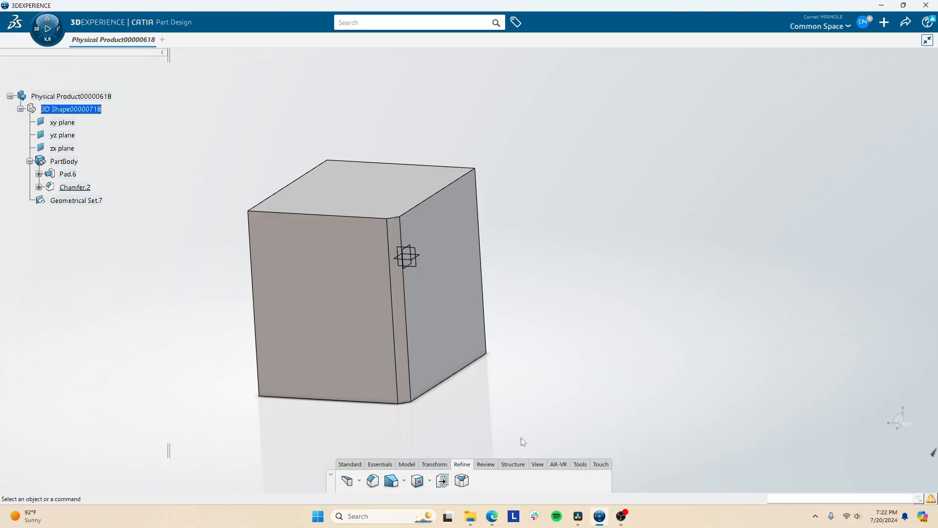
pyautogui.click(403, 321)
pyautogui.moveTo(404, 323); pyautogui.dragTo(429, 327, button='middle')
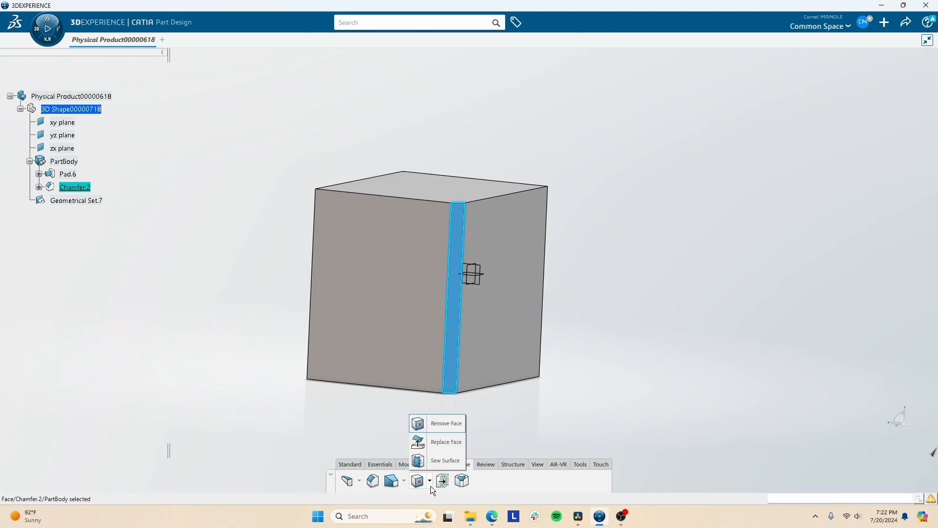
pyautogui.click(475, 457)
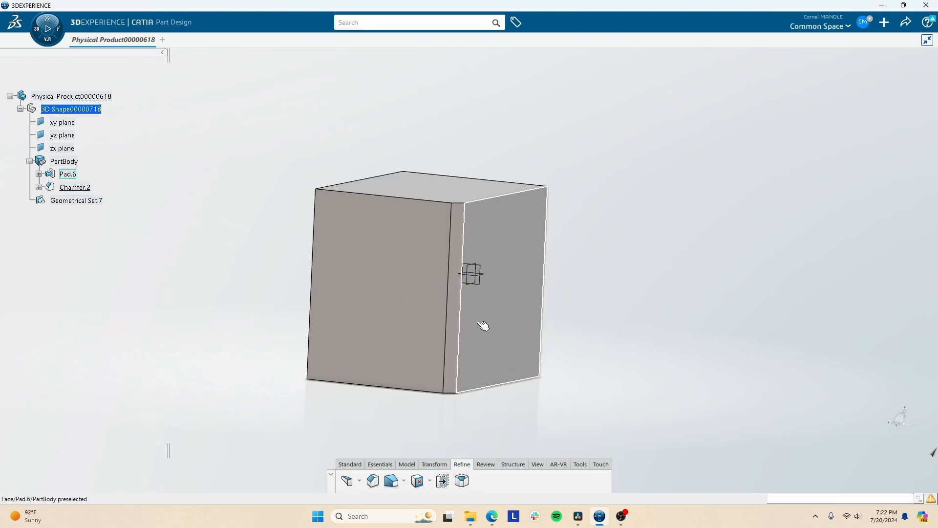
pyautogui.moveTo(460, 284); pyautogui.dragTo(452, 452, button='middle')
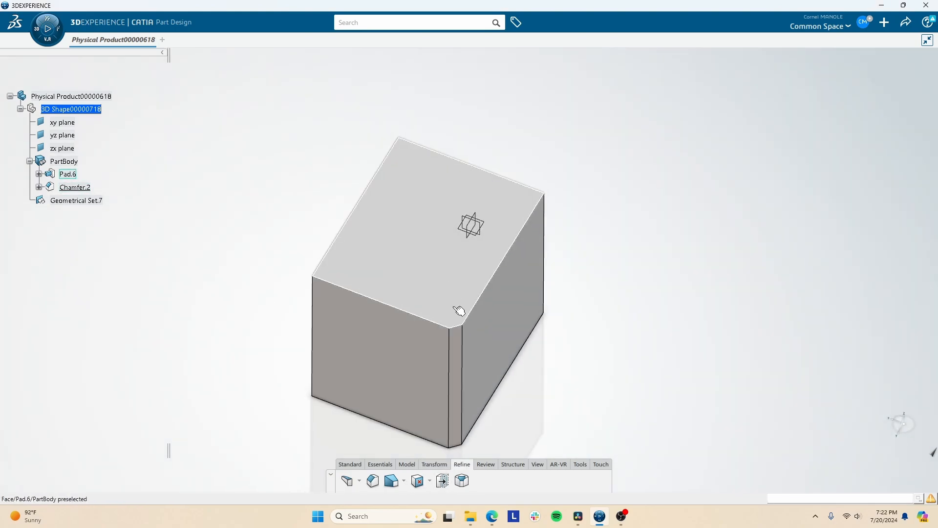
# - Start a sketch on the top face of the chamfered block
pyautogui.click(437, 300)
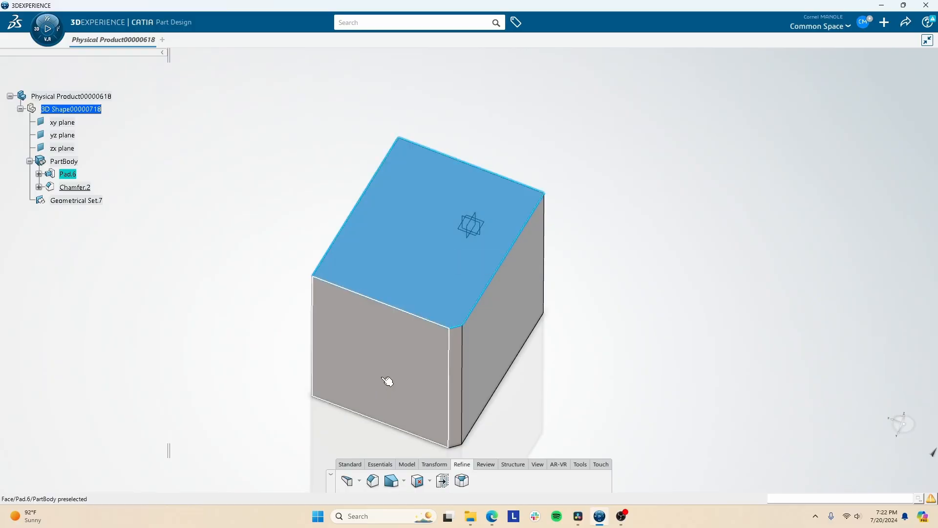
pyautogui.moveTo(386, 380); pyautogui.dragTo(383, 441, button='middle')
pyautogui.click(382, 461)
pyautogui.rightClick(376, 302)
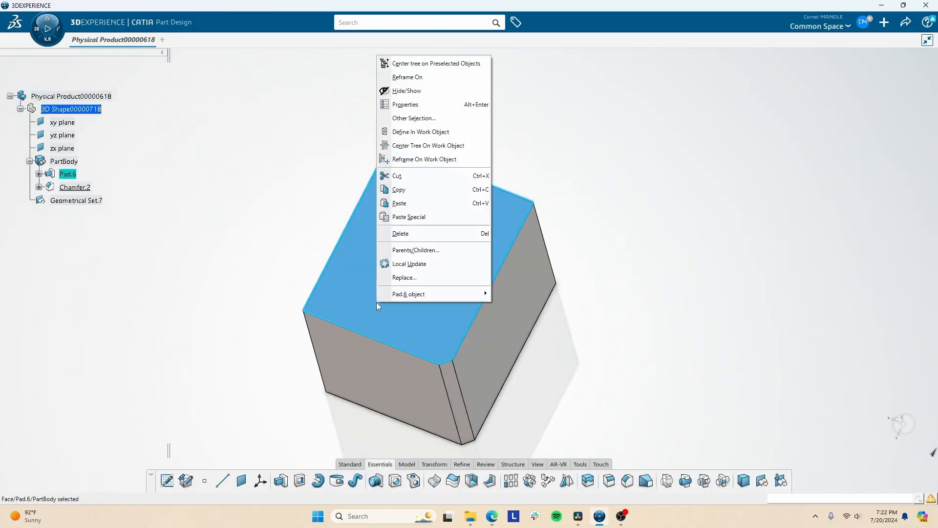
pyautogui.click(359, 279)
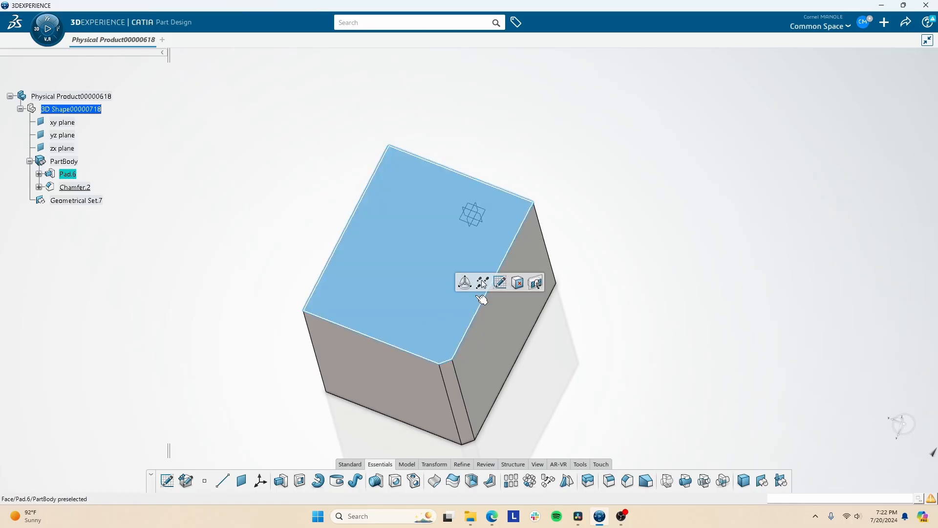
pyautogui.click(499, 282)
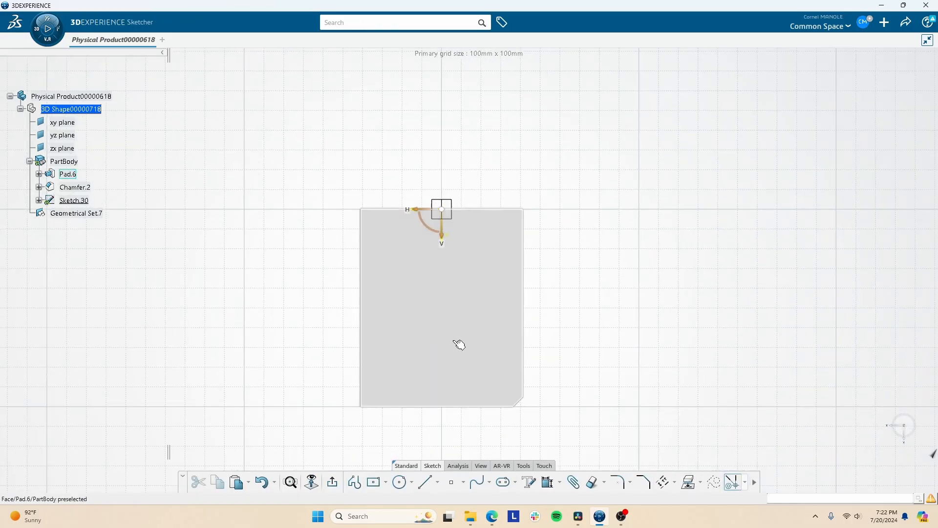
# - Project the outline of the block's top face into the sketch and exit the sketch
pyautogui.click(456, 341)
pyautogui.click(689, 487)
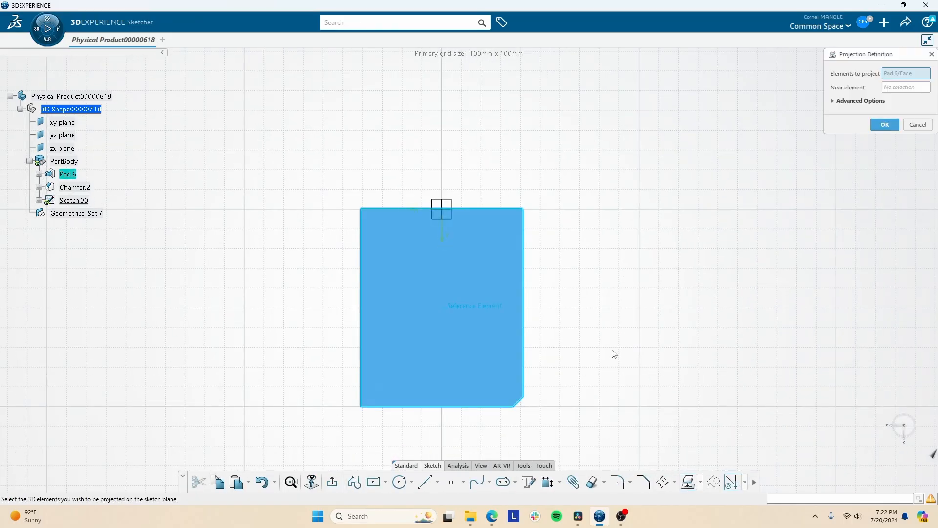
pyautogui.click(892, 127)
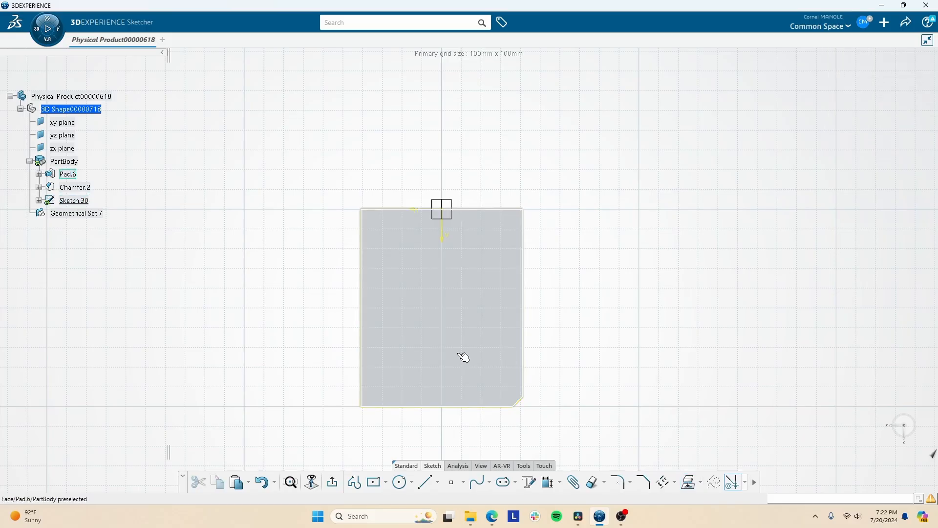
pyautogui.click(333, 482)
pyautogui.click(285, 482)
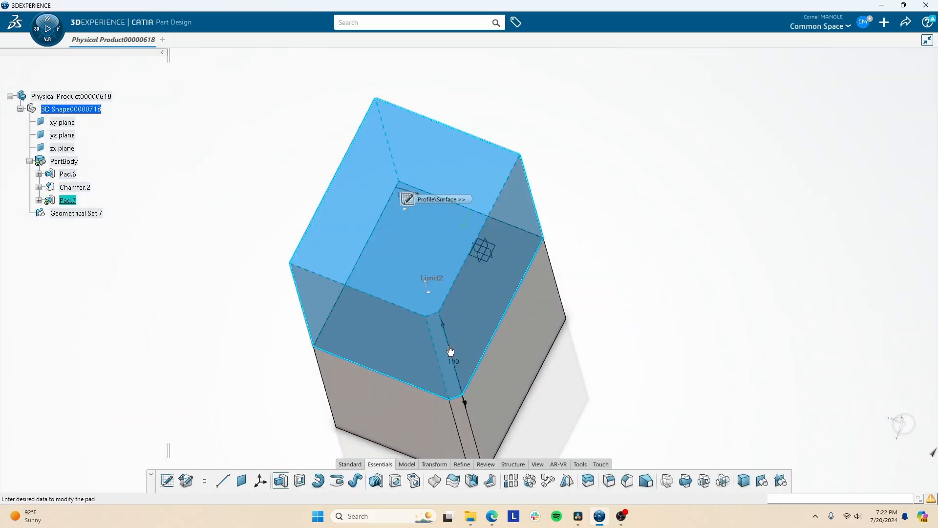
pyautogui.click(810, 287)
pyautogui.click(435, 463)
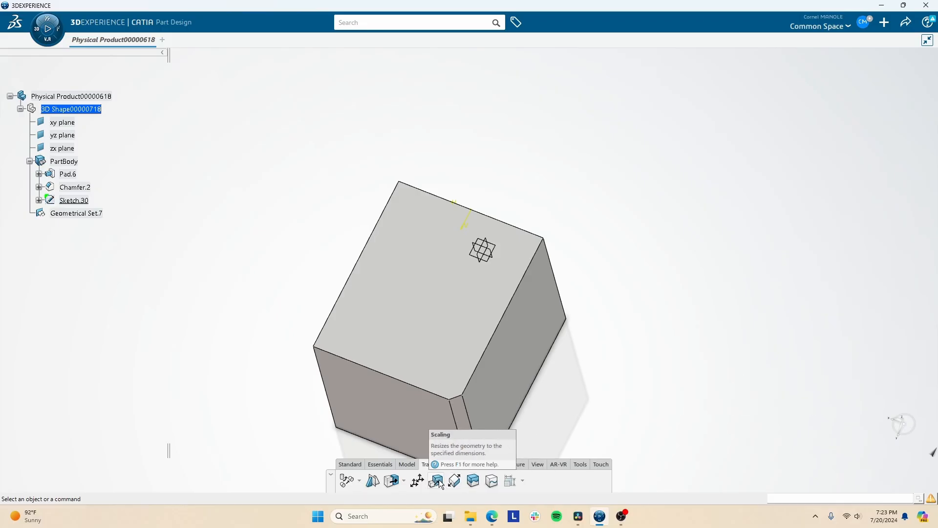
# - Thicken the block's top face by 15 mm with the Thickness command, keeping only one face row in the definition
pyautogui.click(462, 463)
pyautogui.click(442, 481)
pyautogui.click(428, 291)
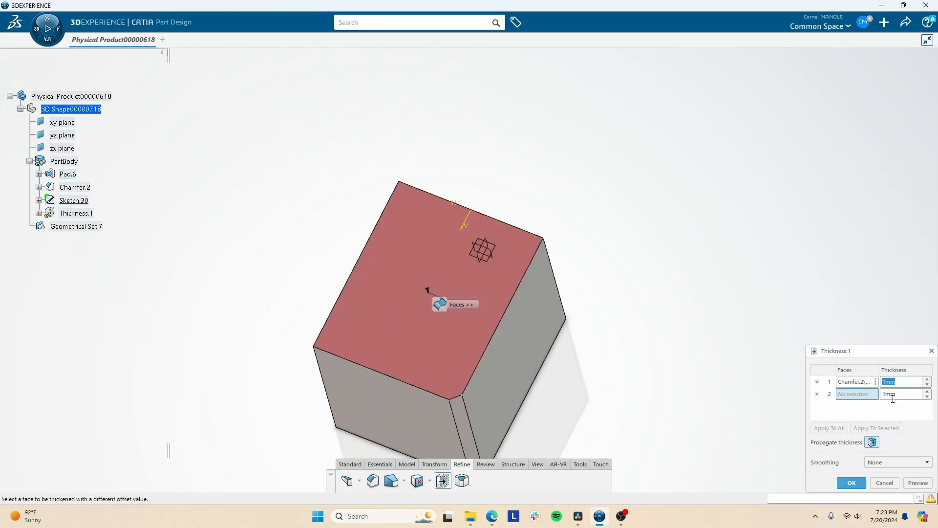
pyautogui.moveTo(521, 372); pyautogui.dragTo(535, 256, button='middle')
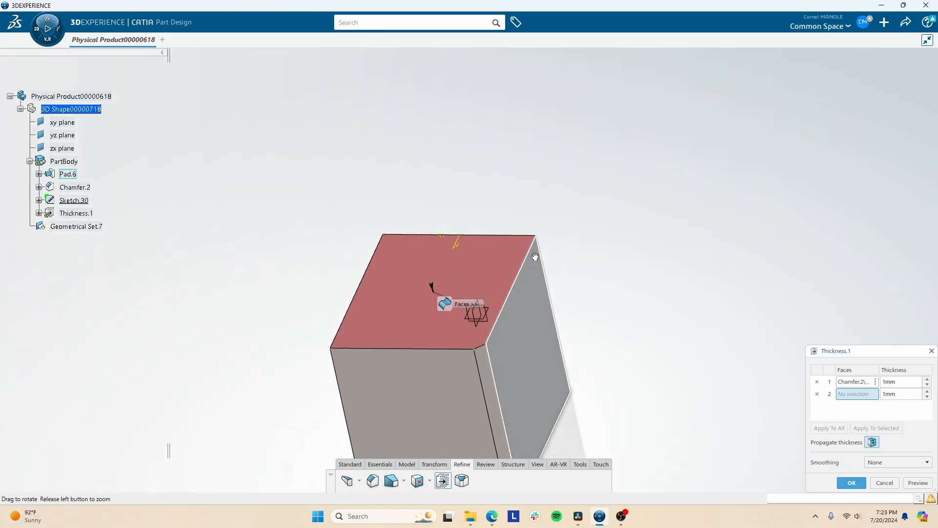
pyautogui.click(816, 394)
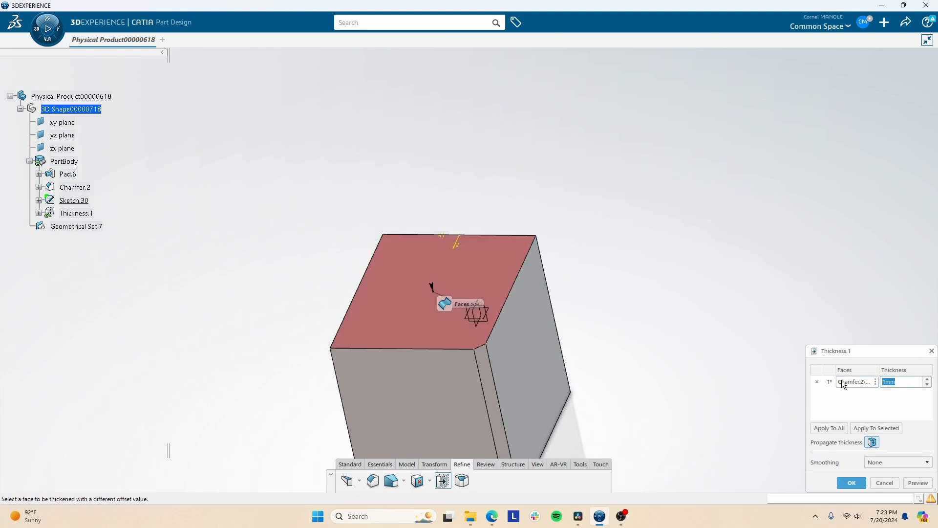
pyautogui.write('15')
pyautogui.click(918, 482)
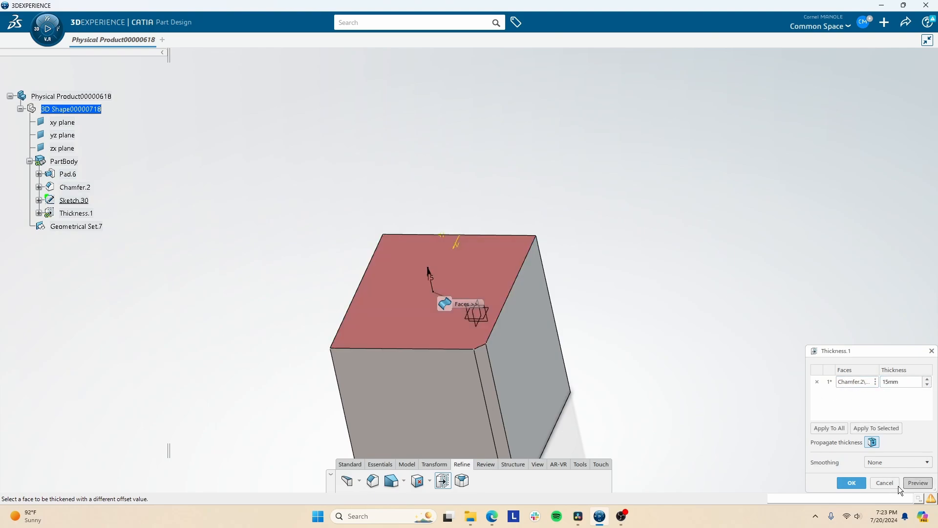
pyautogui.click(851, 483)
pyautogui.moveTo(583, 432); pyautogui.dragTo(435, 296, button='middle')
pyautogui.click(482, 464)
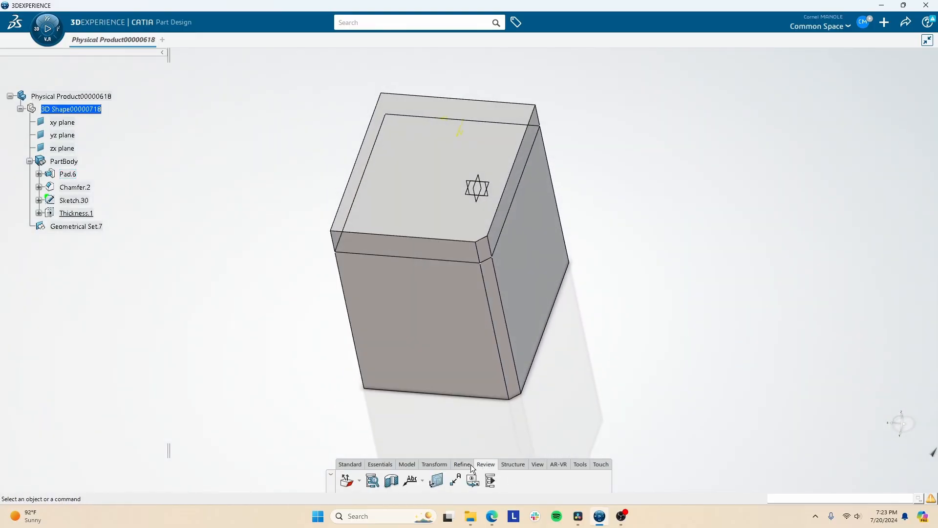
pyautogui.click(513, 464)
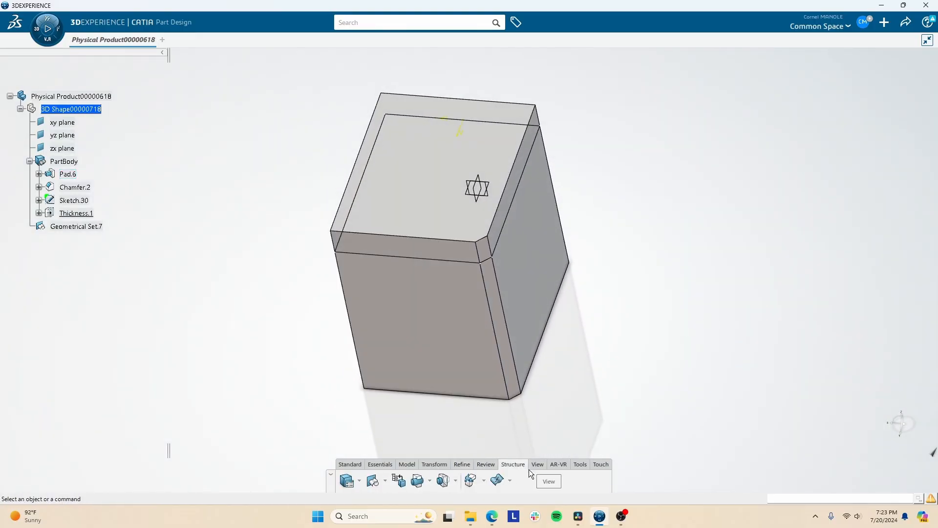
pyautogui.click(538, 464)
pyautogui.click(559, 464)
pyautogui.click(580, 465)
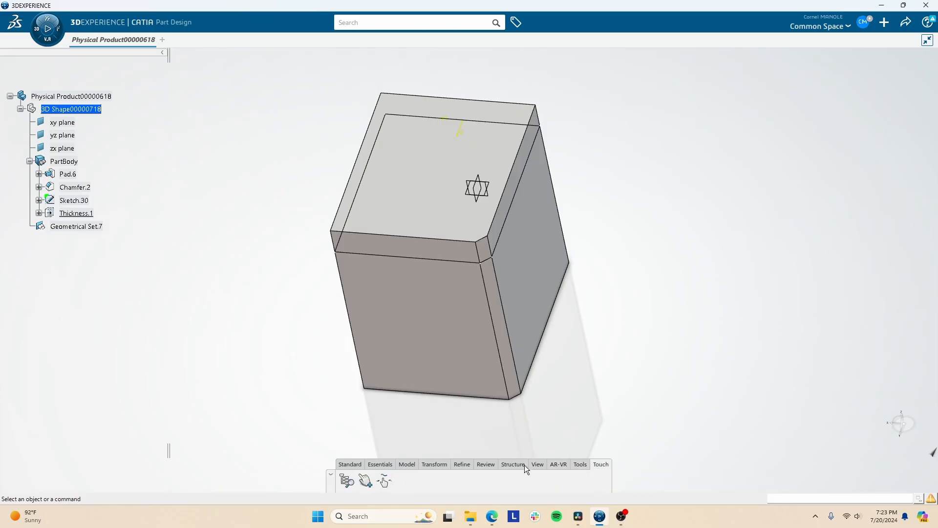
pyautogui.click(488, 465)
pyautogui.click(462, 465)
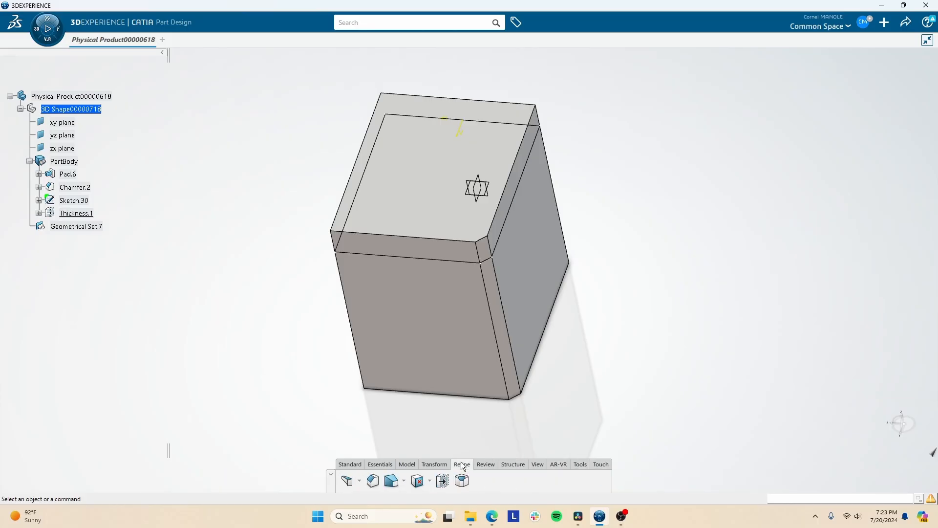
pyautogui.click(434, 464)
pyautogui.click(486, 465)
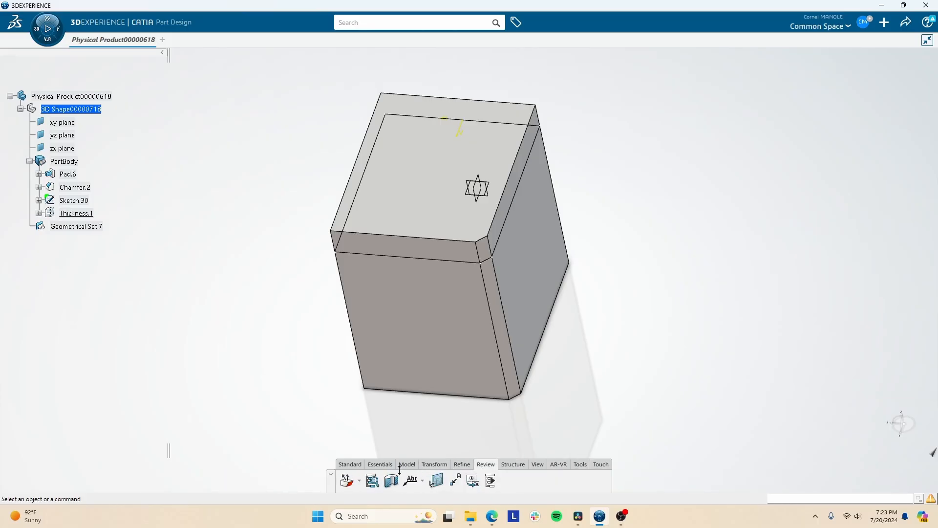
pyautogui.click(380, 464)
pyautogui.moveTo(368, 430); pyautogui.dragTo(427, 388, button='middle')
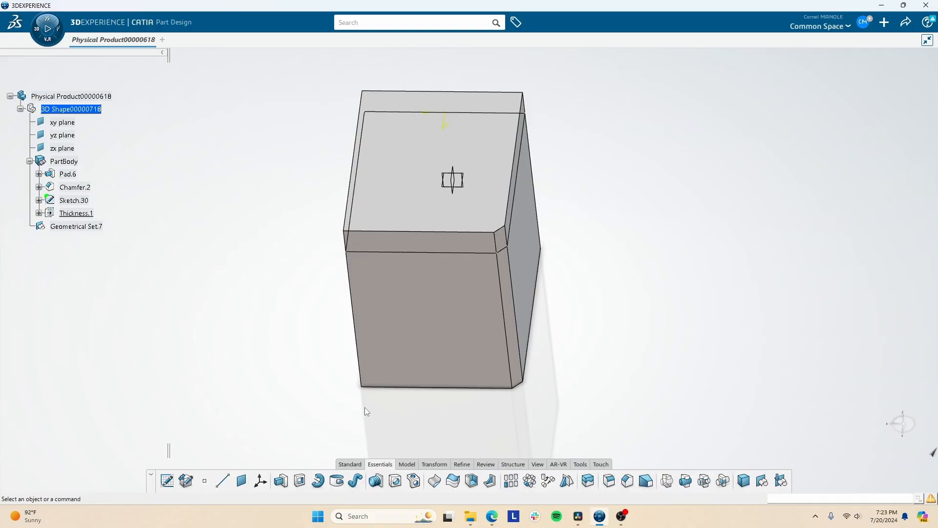
pyautogui.moveTo(439, 316); pyautogui.dragTo(496, 341, button='middle')
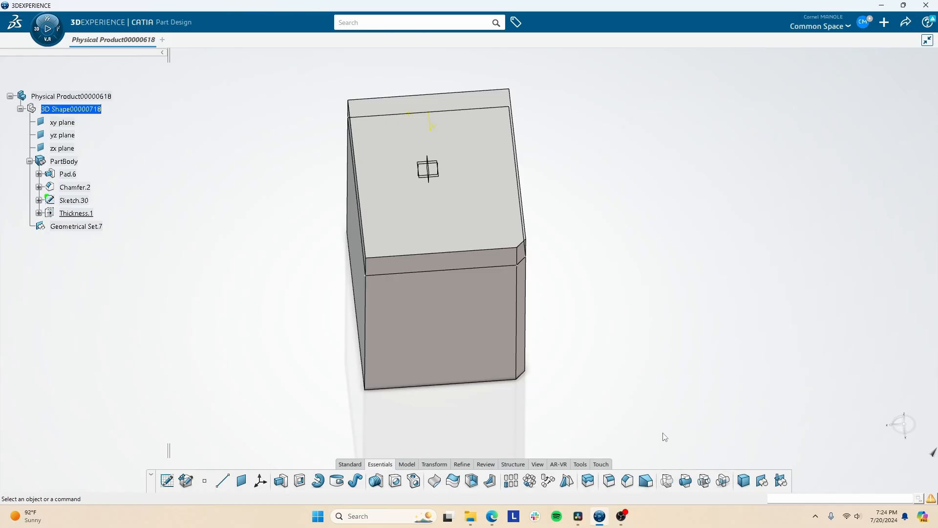
pyautogui.click(349, 464)
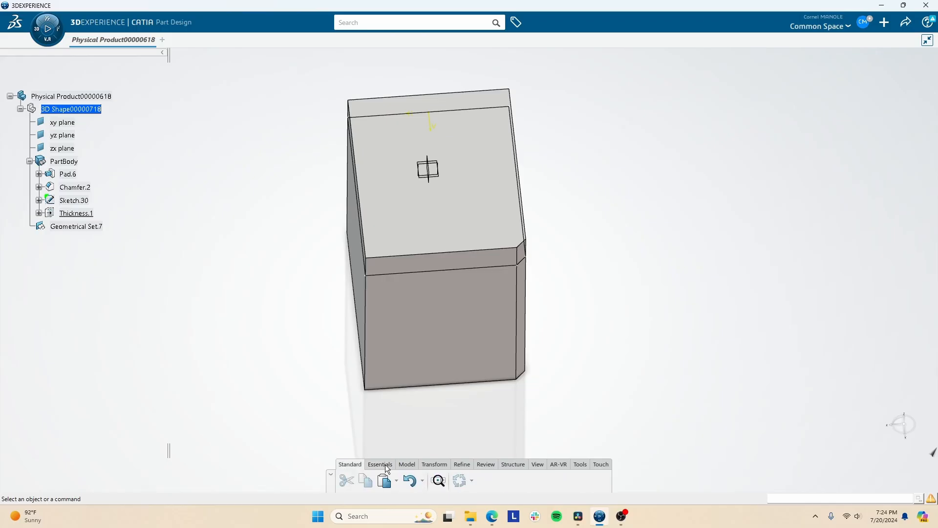